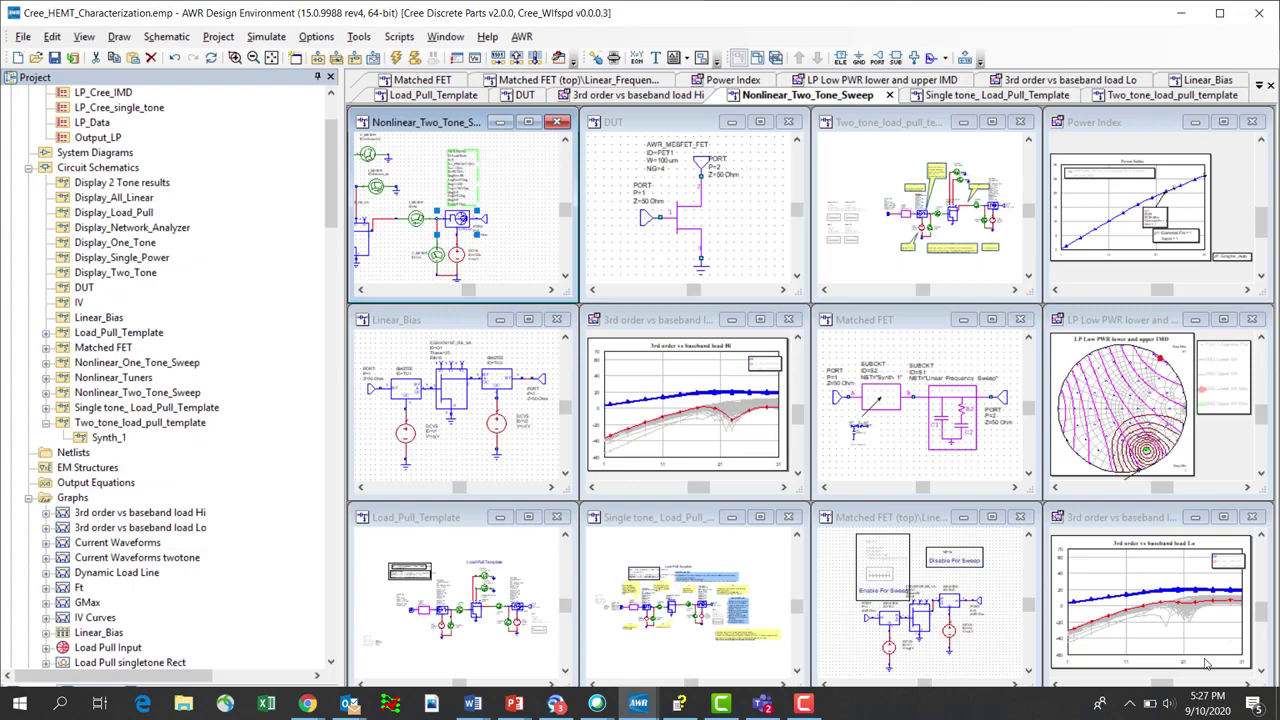
Step: Maximize the Nonlinear_Two_Tone_Sweep schematic showing Synth_1, the source tuner and transistor
left_click(803, 703)
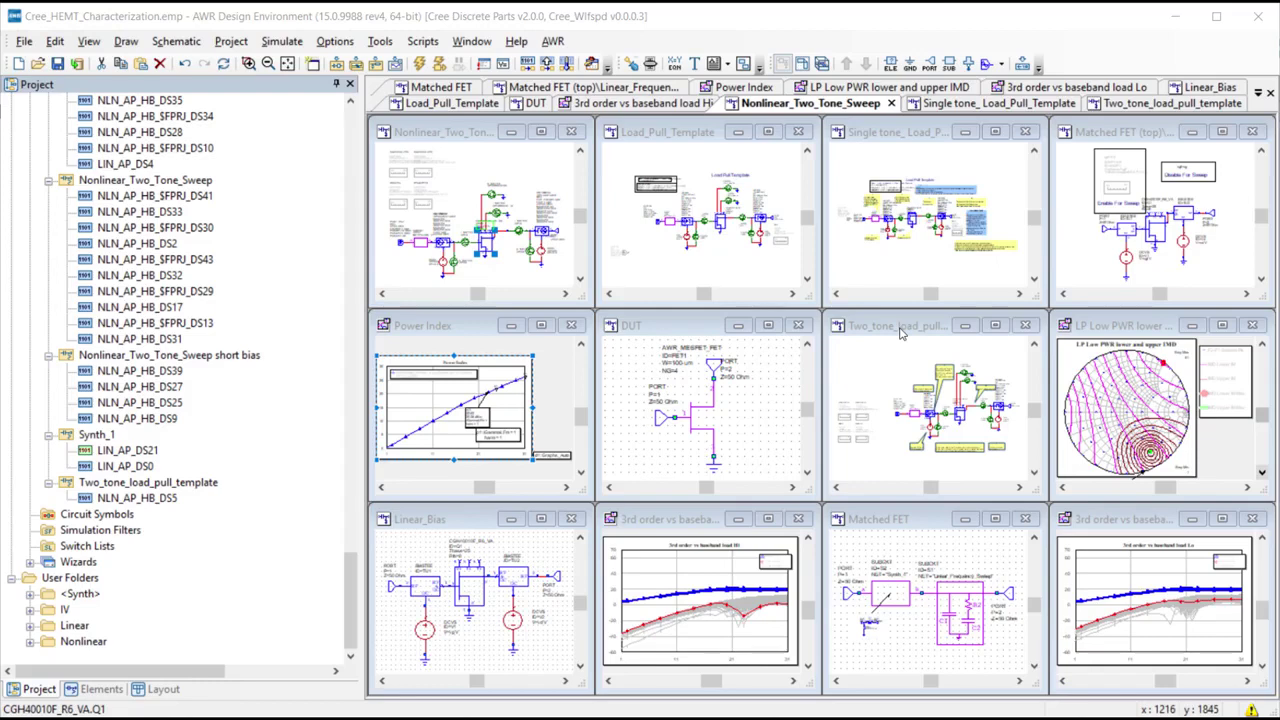
double_click(436, 132)
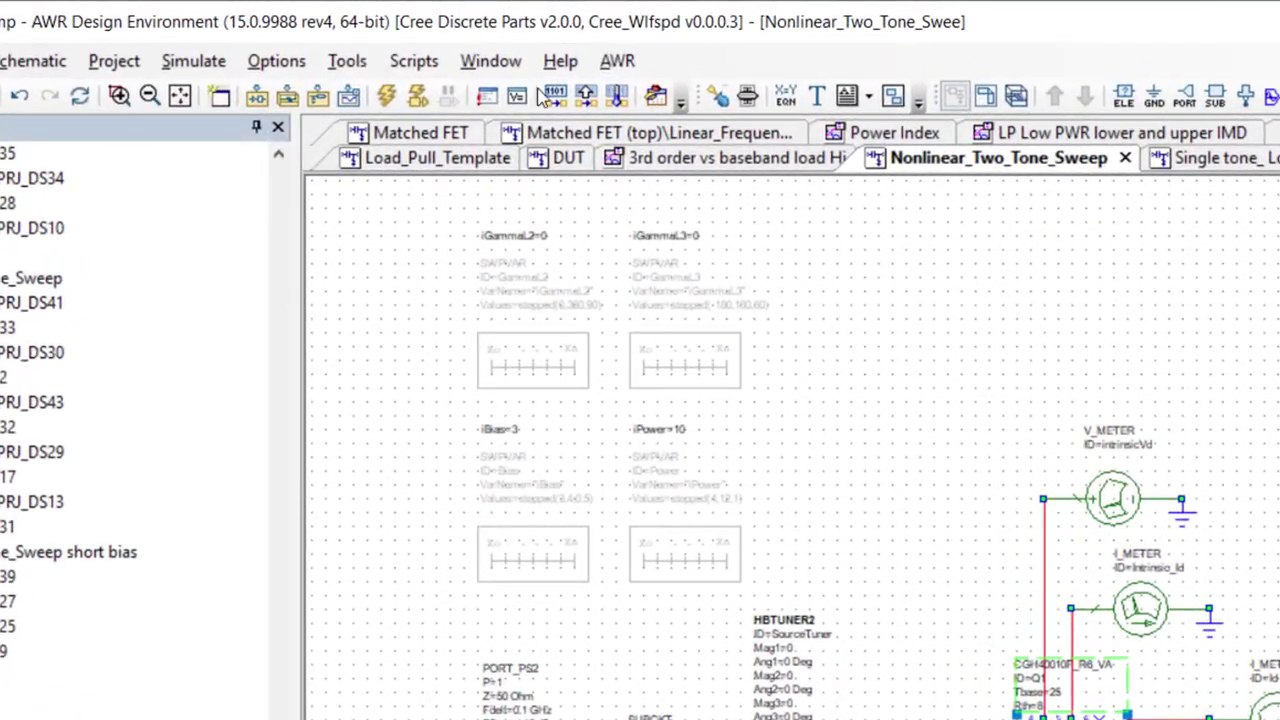
Step: Create the Load_Pull_Template 2 schematic from the load pull scripts and zoom into its load tuner
left_click(441, 67)
mouse_move(462, 273)
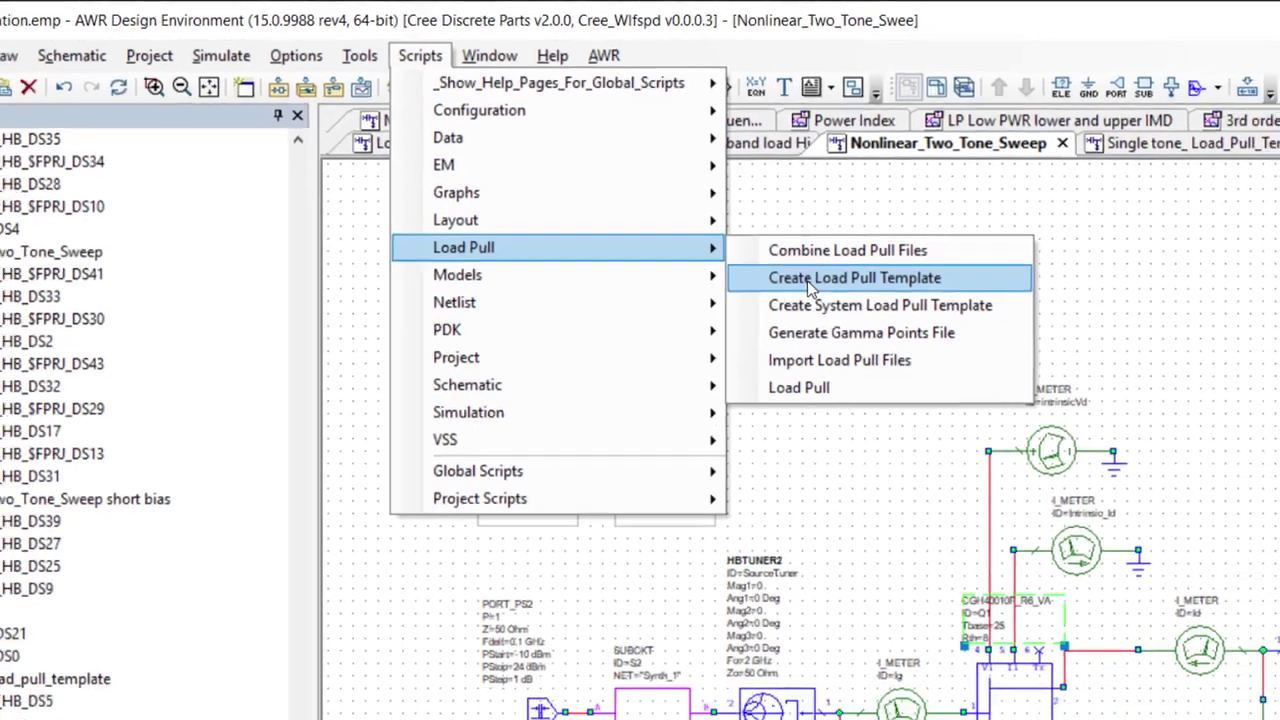
left_click(845, 315)
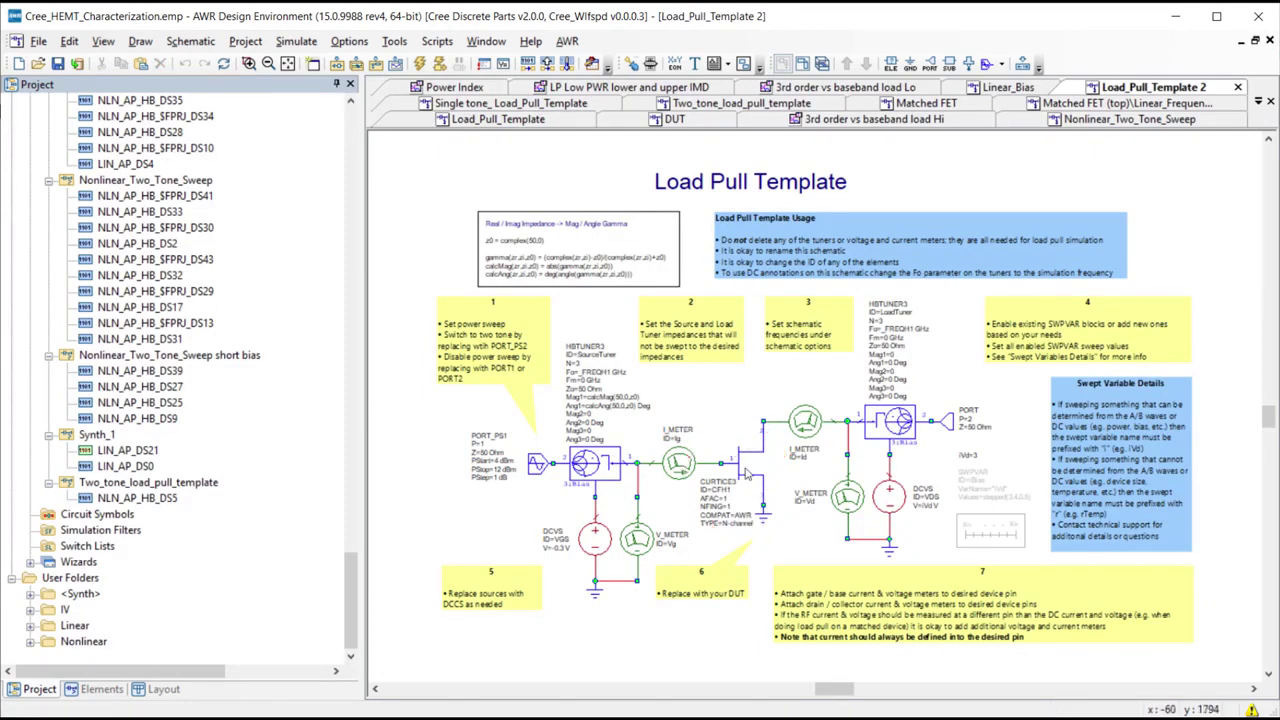
right_click(944, 384)
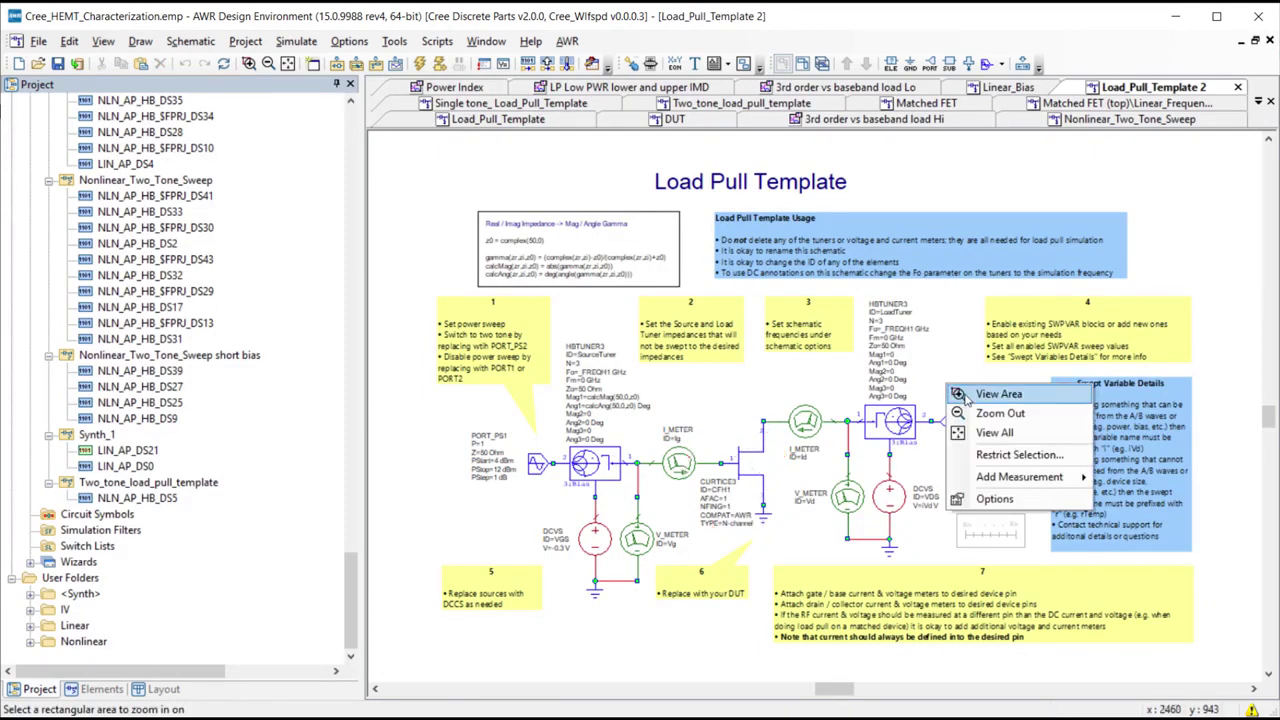
left_click(990, 392)
left_click_drag(905, 432, 966, 540)
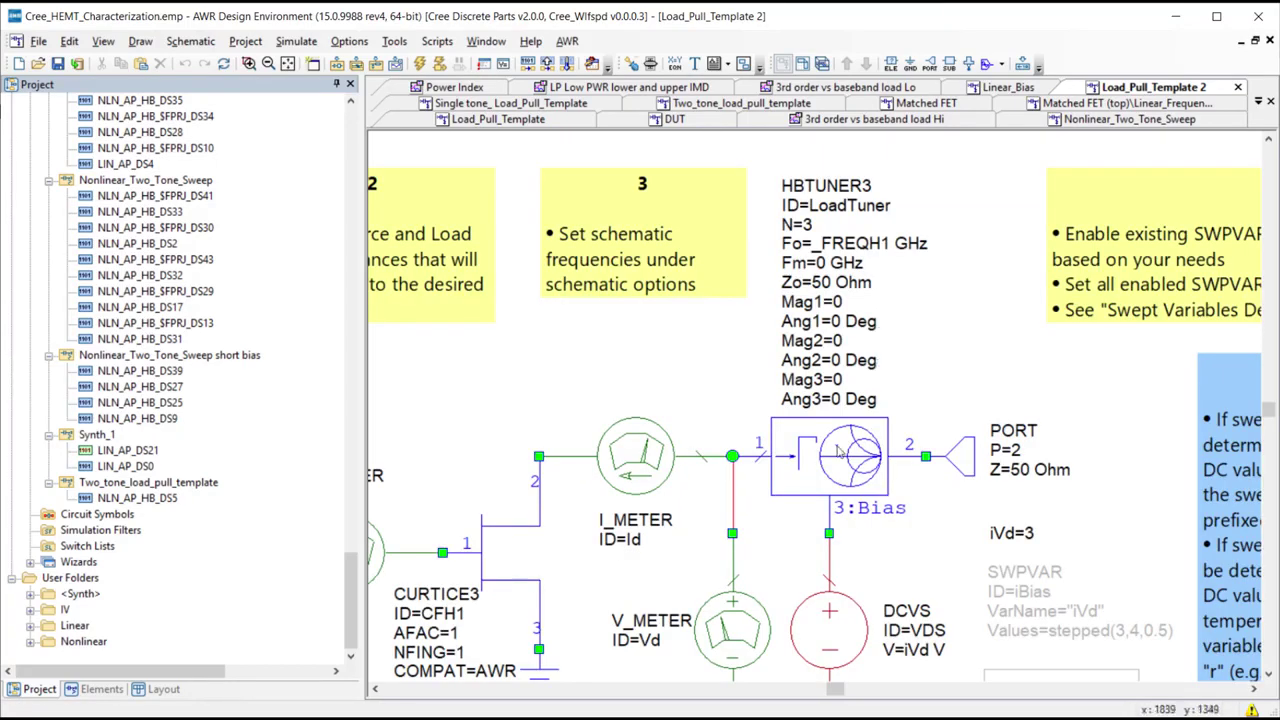
Step: Inspect the HBTUNER3 load tuner's parameters, then fit the whole Load_Pull_Template schematic in view
left_click(835, 444)
double_click(835, 444)
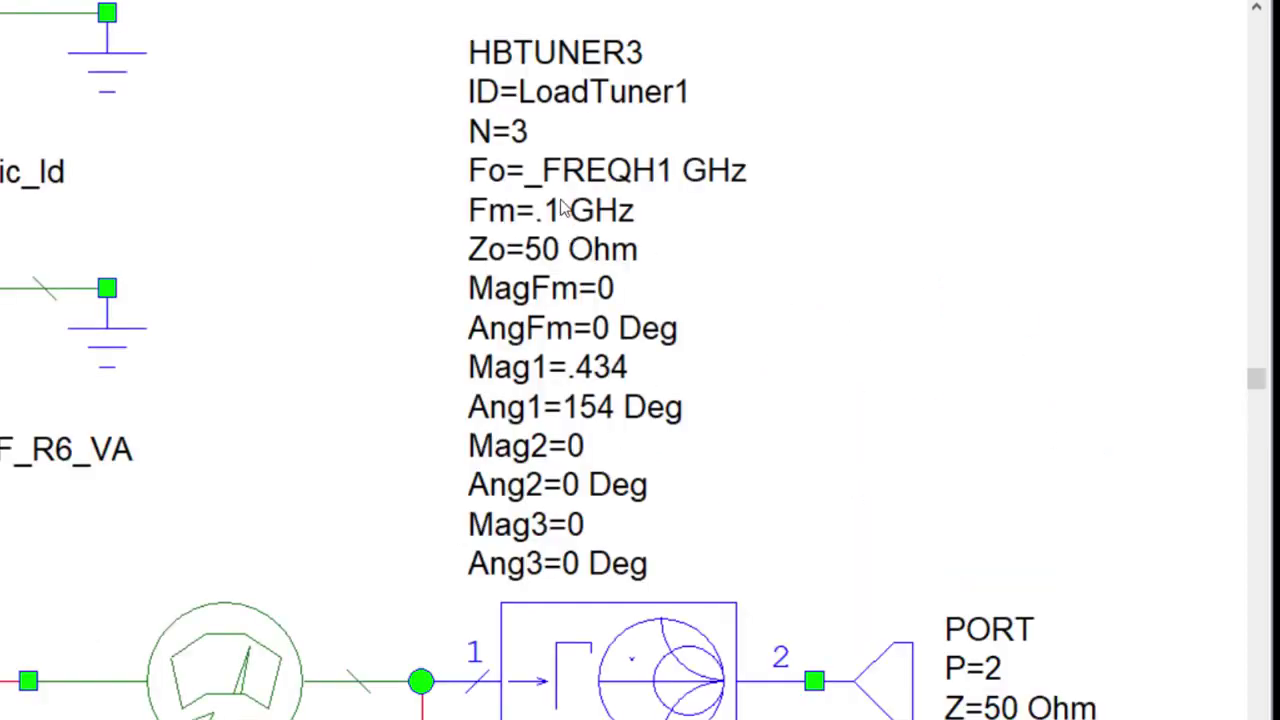
right_click(320, 389)
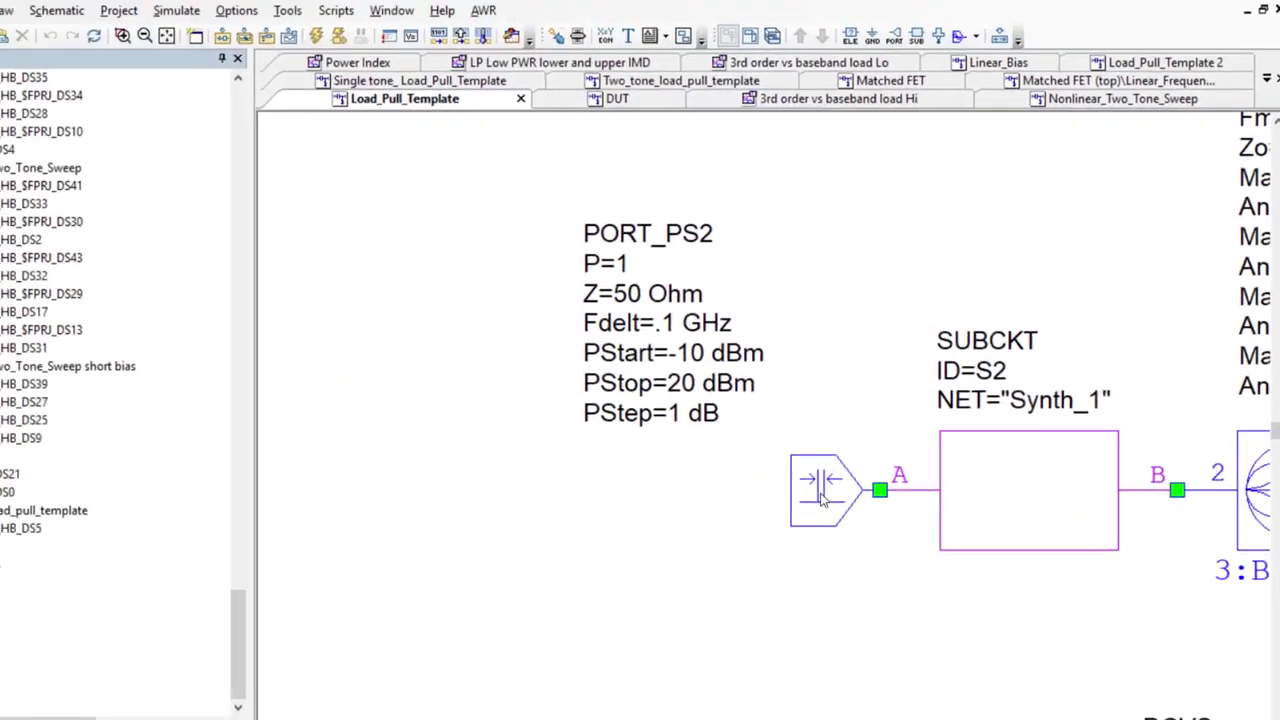
right_click(822, 500)
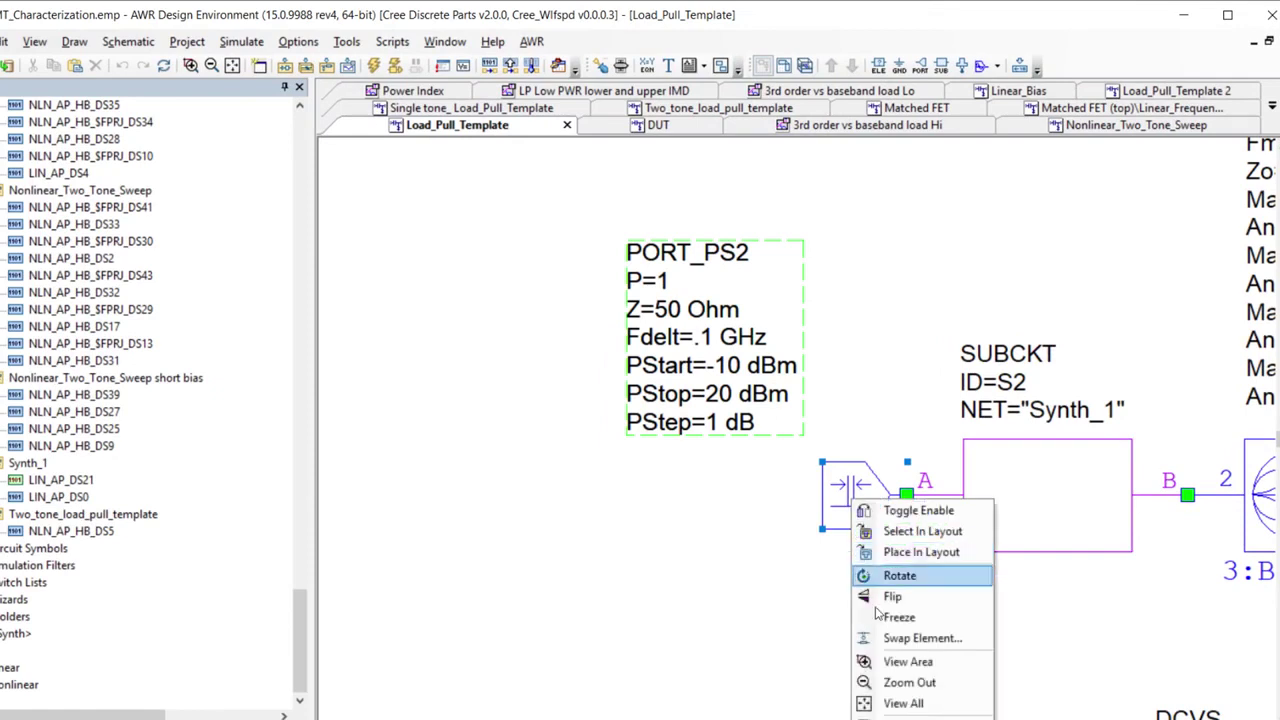
left_click(884, 640)
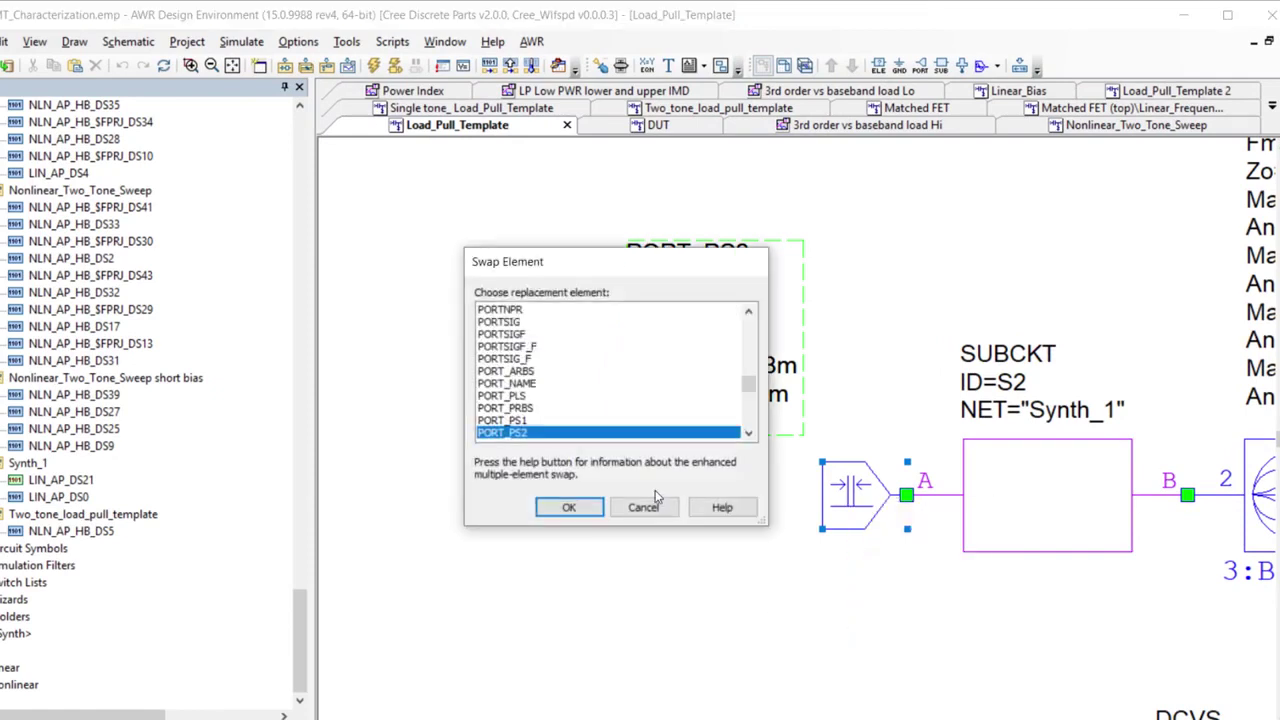
left_click(569, 507)
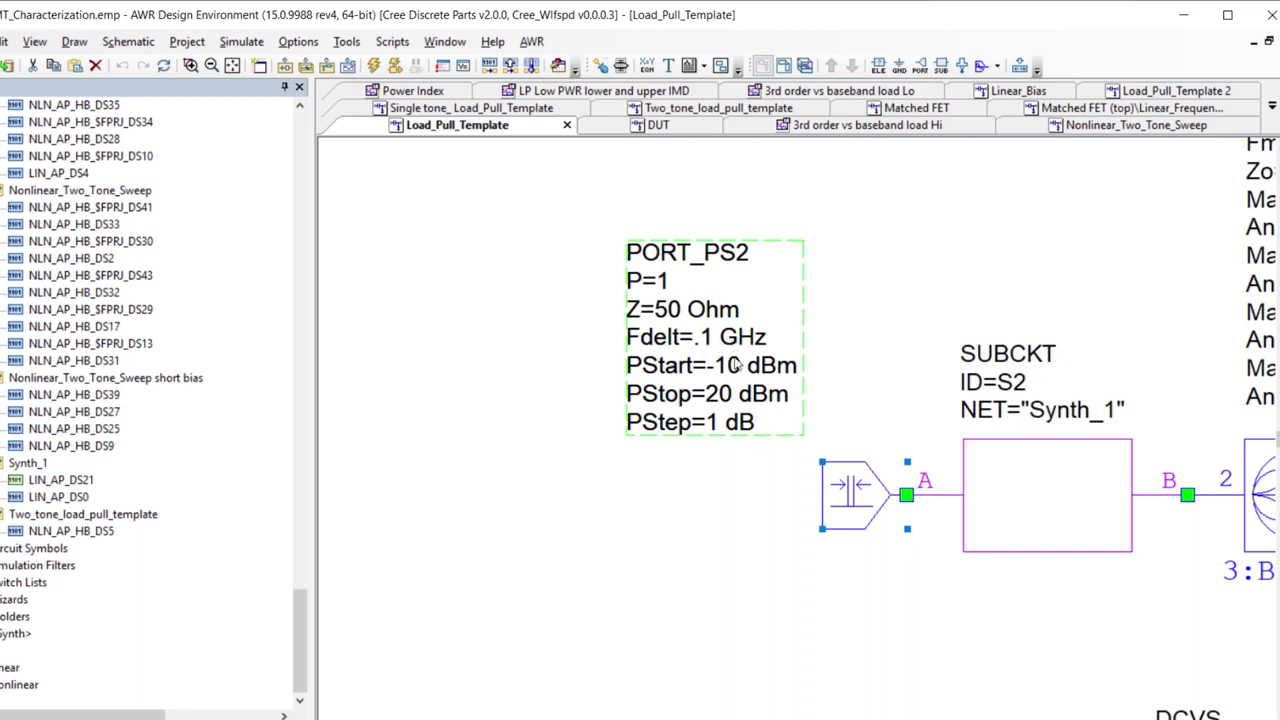
Step: Launch the Load Pull script and select only the Fm baseband load harmonic gamma sweep
left_click(392, 41)
mouse_move(426, 187)
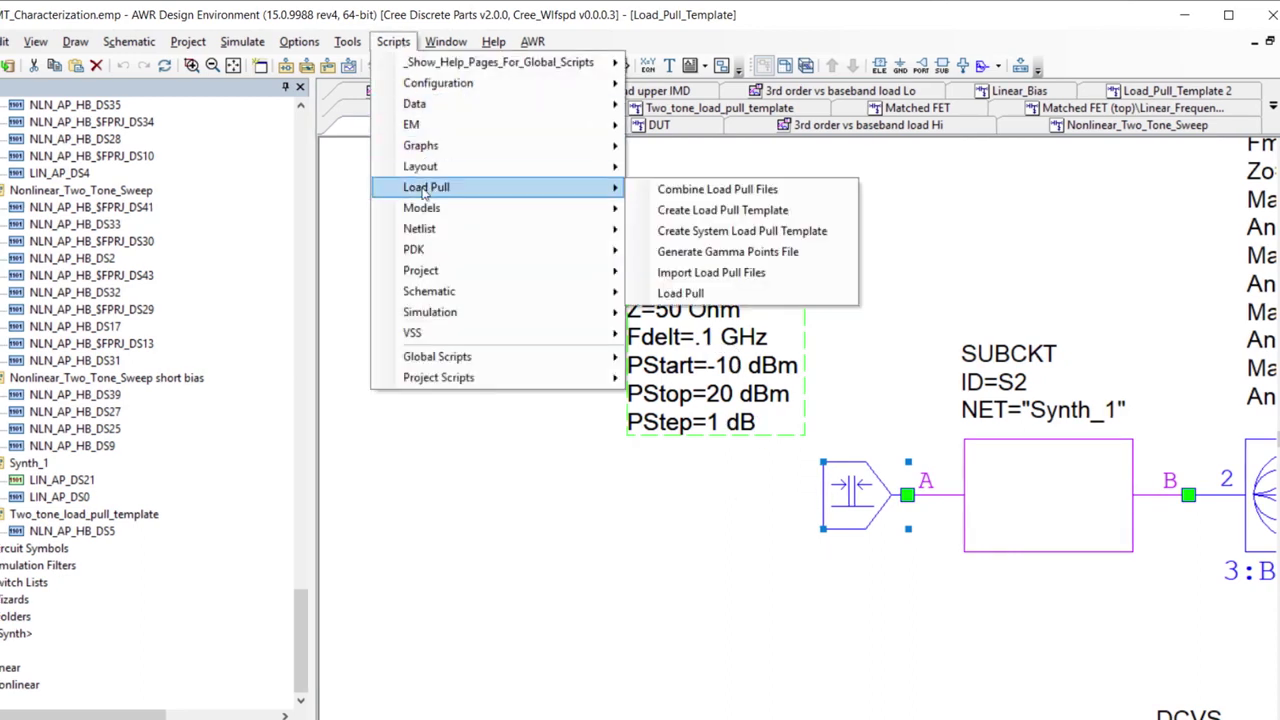
left_click(713, 293)
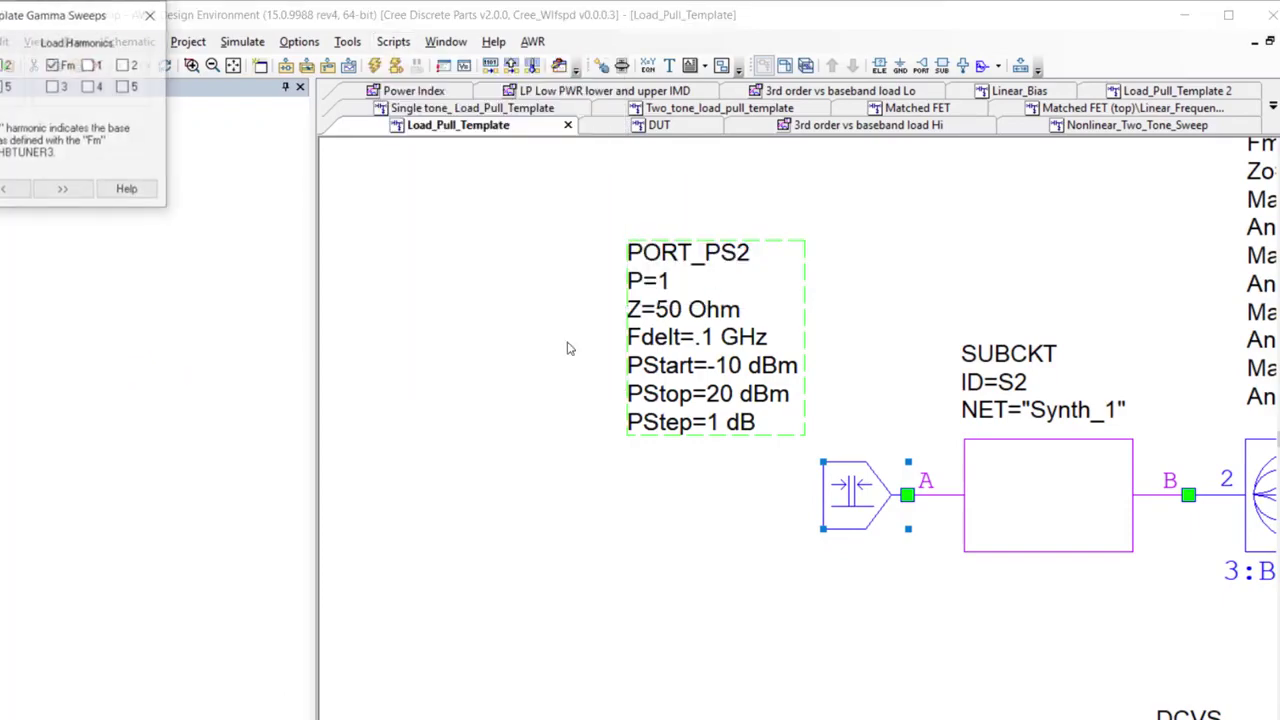
left_click_drag(108, 54, 666, 223)
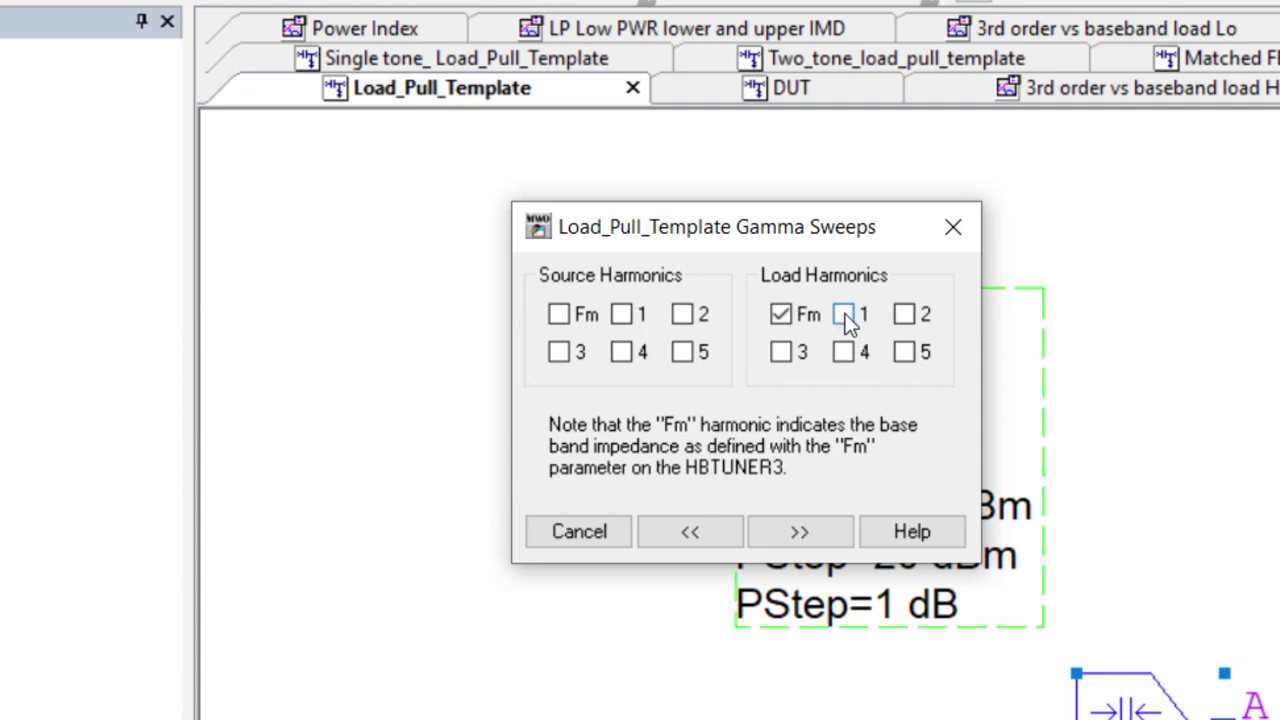
left_click(805, 524)
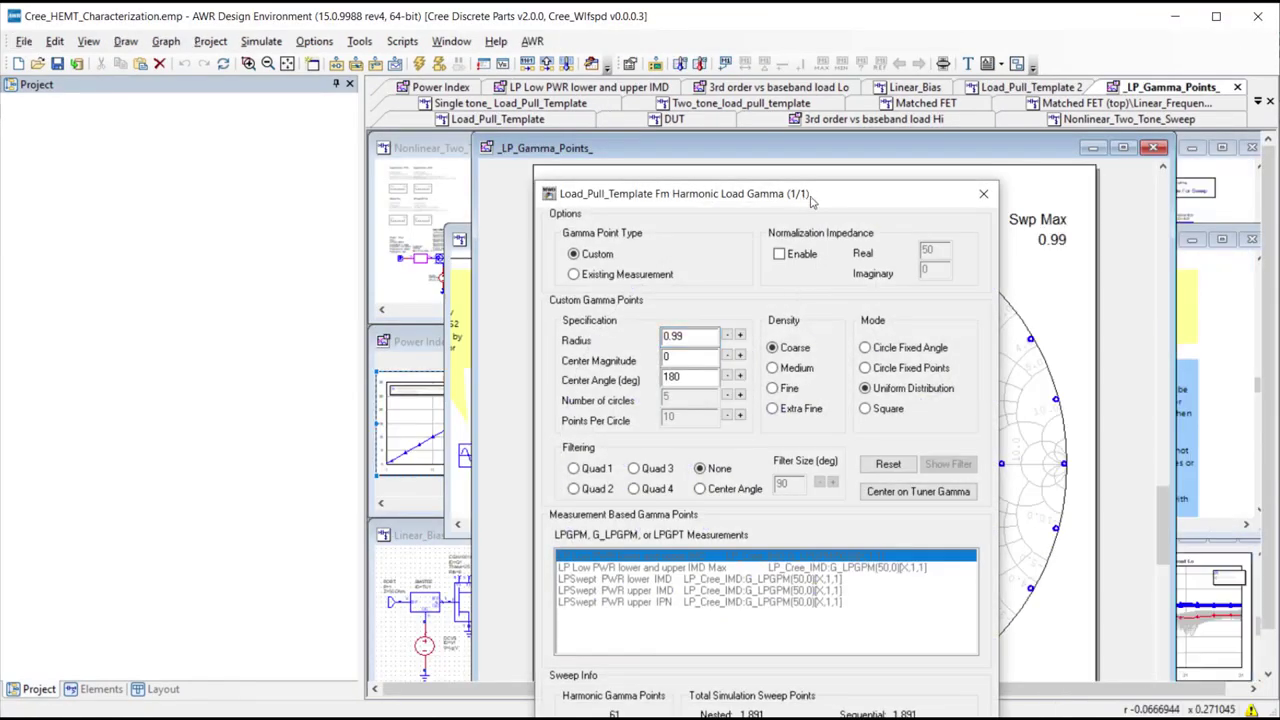
Step: Keep 61 custom, uniformly distributed Fm gamma points within radius 0.99
left_click_drag(850, 200, 745, 108)
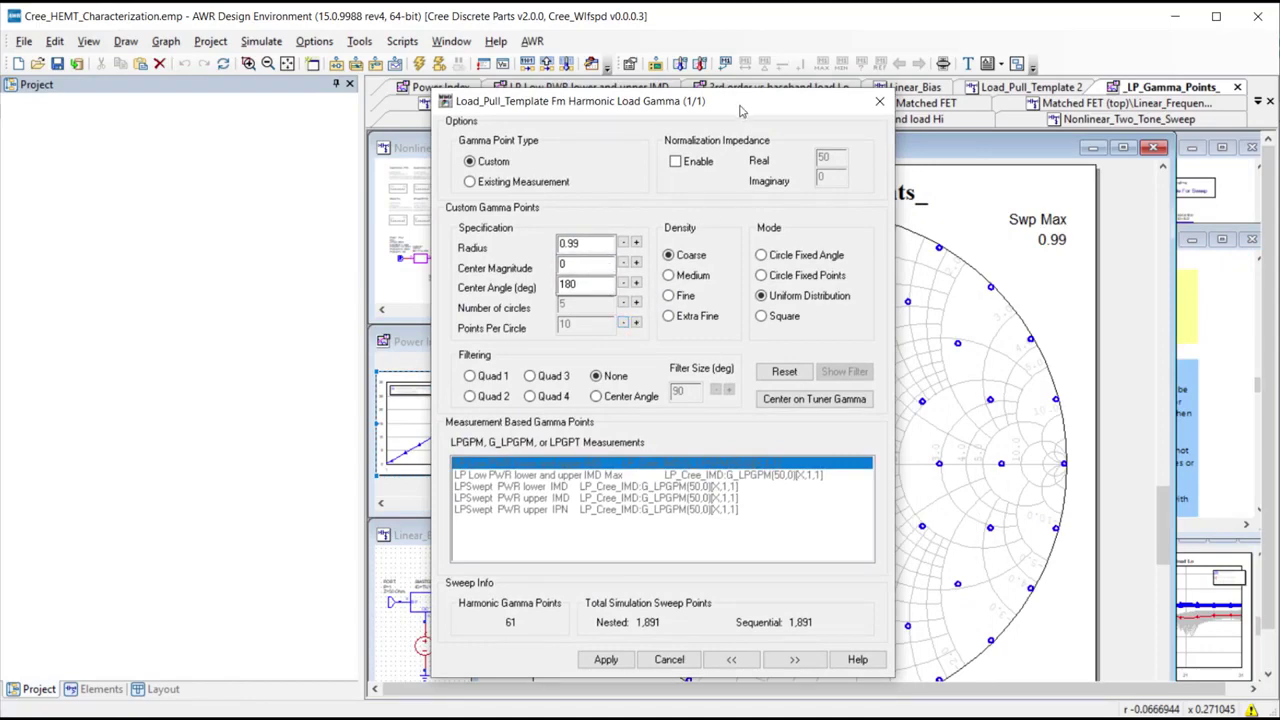
mouse_move(741, 111)
left_mouse_down()
mouse_move(699, 75)
mouse_move(370, 80)
left_mouse_up()
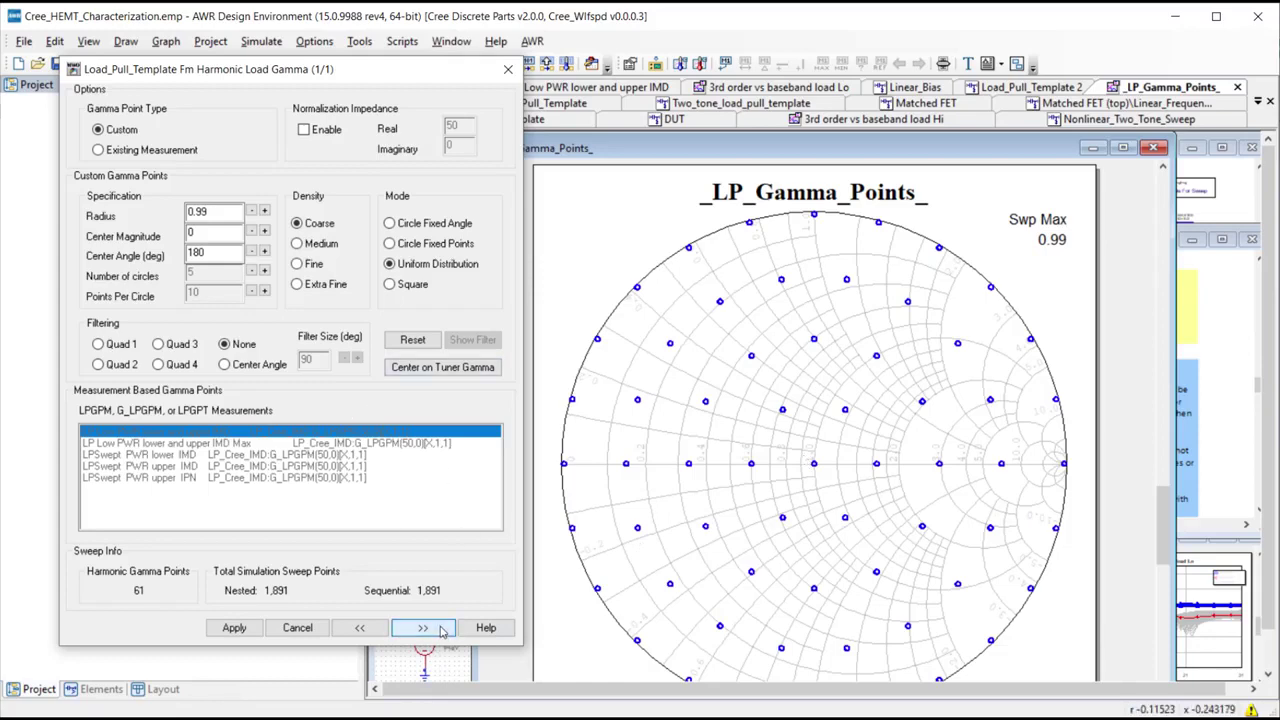
left_click(423, 628)
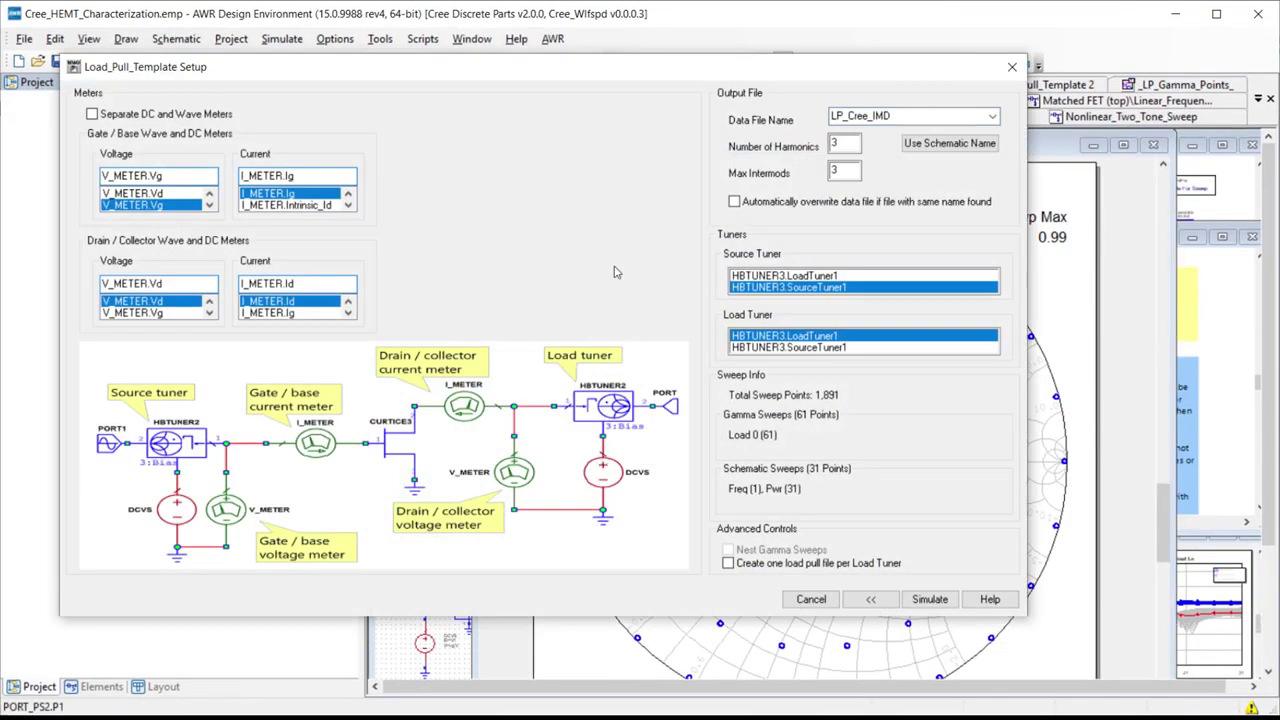
Step: Confirm LP_Cree_IMD as the load pull data file, then cancel the setup
left_click_drag(625, 68, 794, 97)
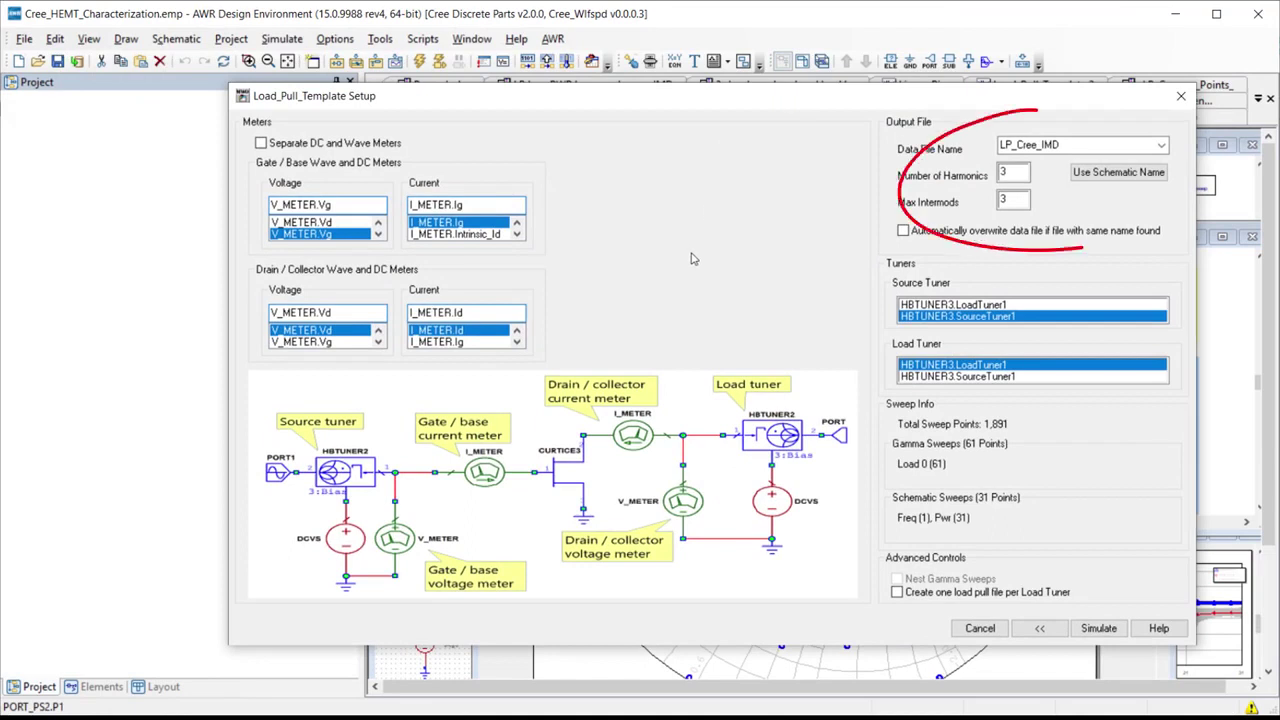
left_click(1160, 146)
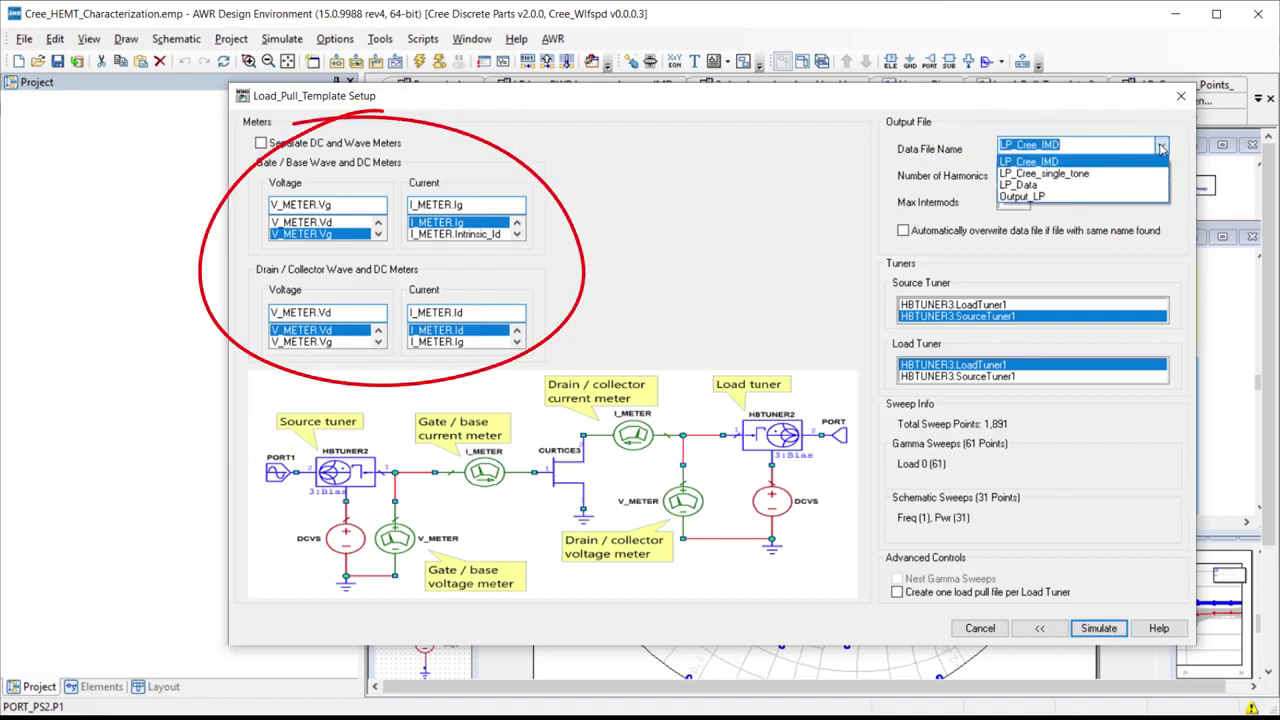
left_click(1121, 122)
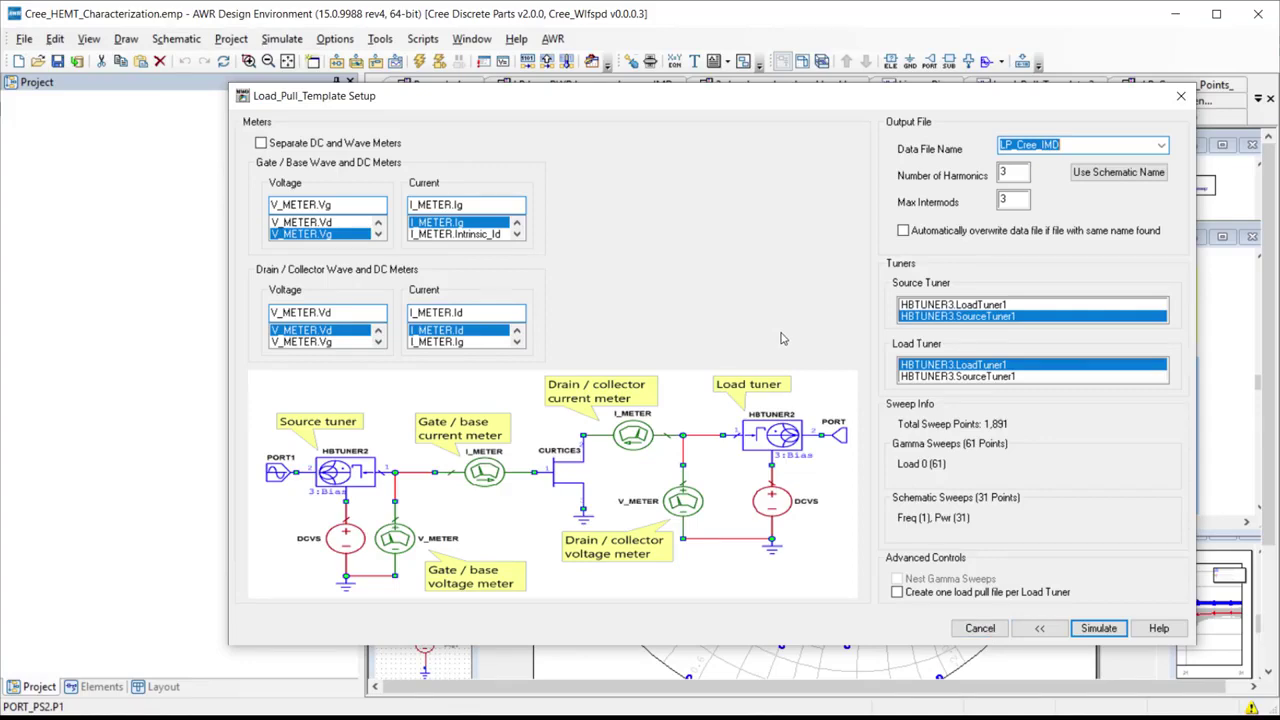
left_click(990, 628)
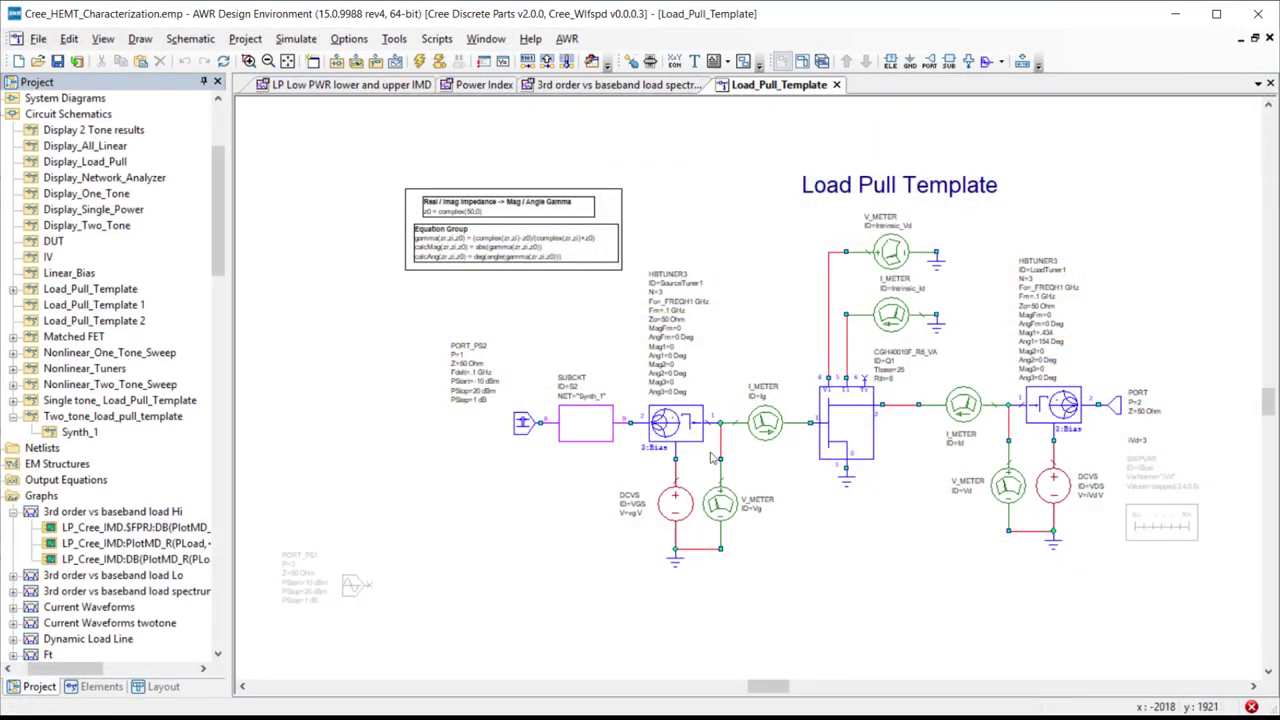
Step: Open the LP_Cree_IMD data file and scroll through its contents
left_click_drag(213, 200, 217, 167)
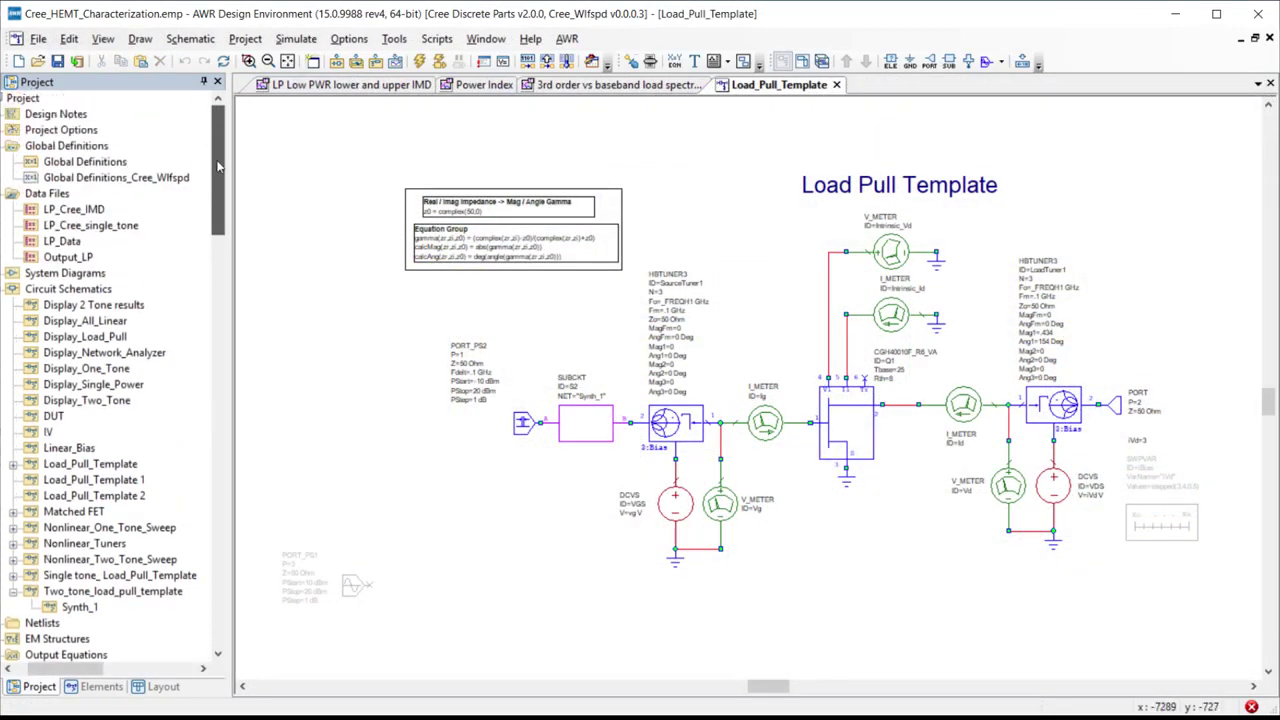
double_click(35, 212)
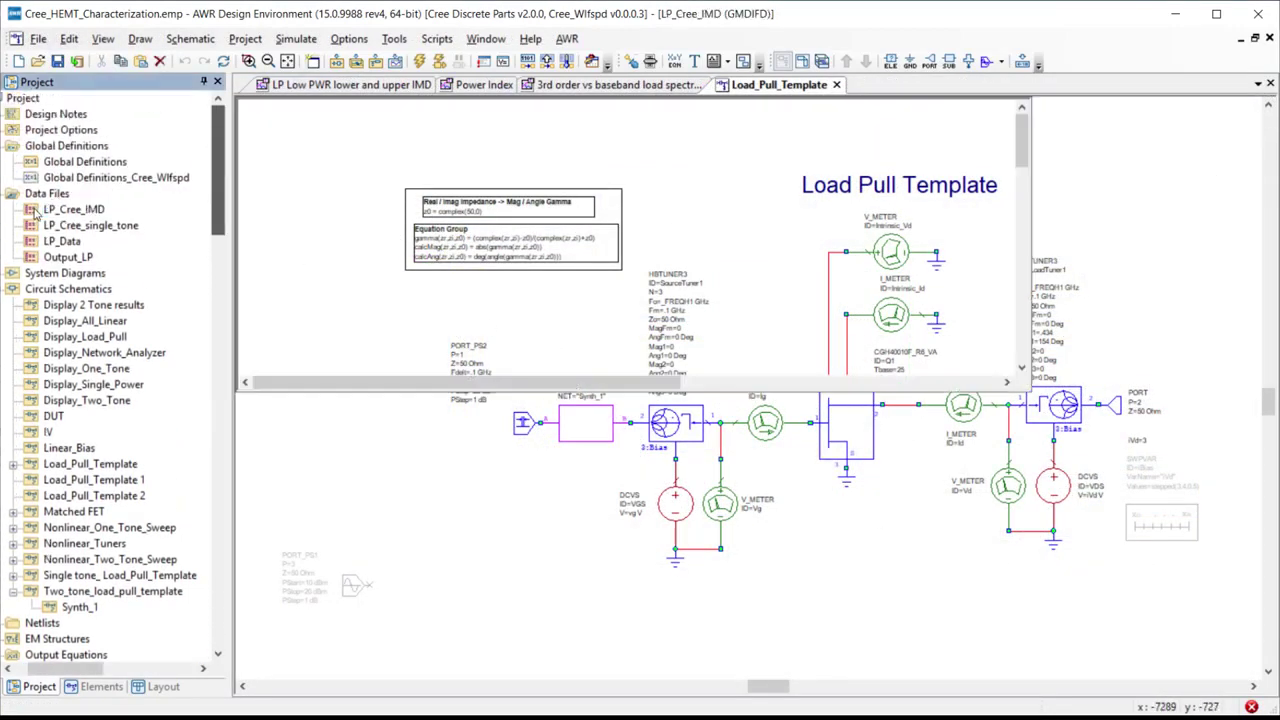
scroll(591, 402, "down", 3)
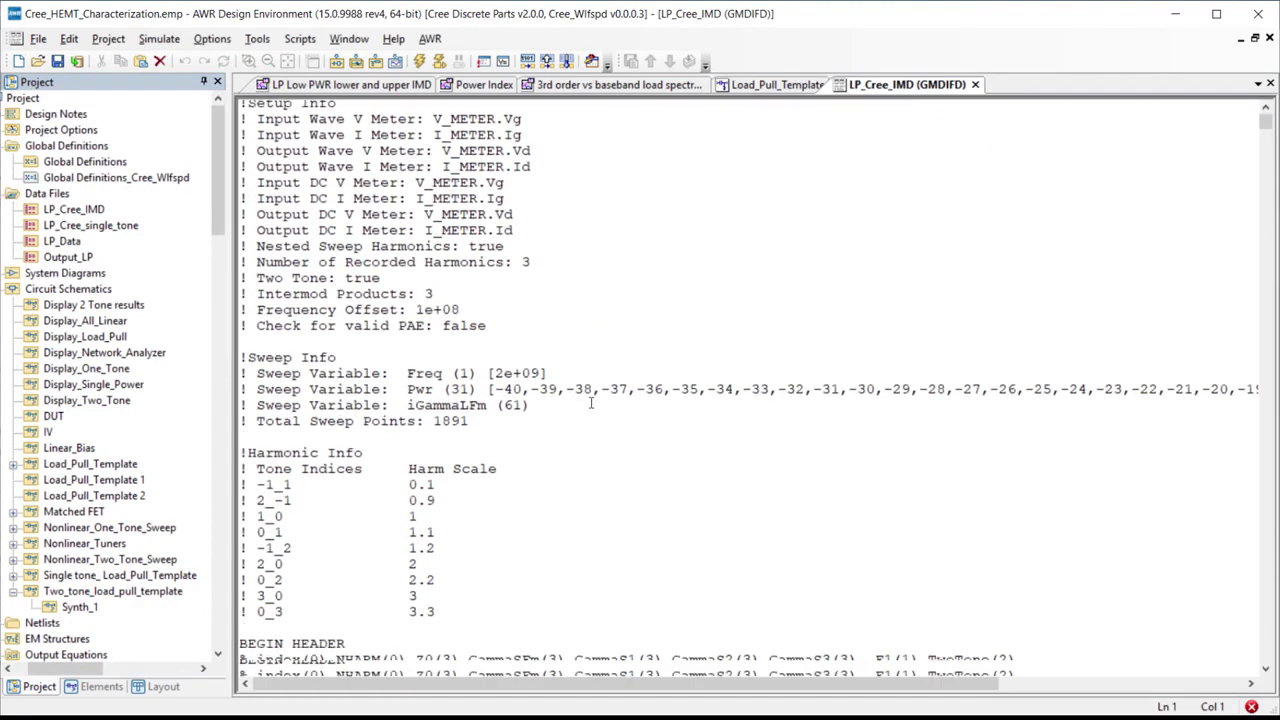
scroll(591, 402, "down", 4)
scroll(591, 402, "down", 2)
scroll(591, 402, "down", 3)
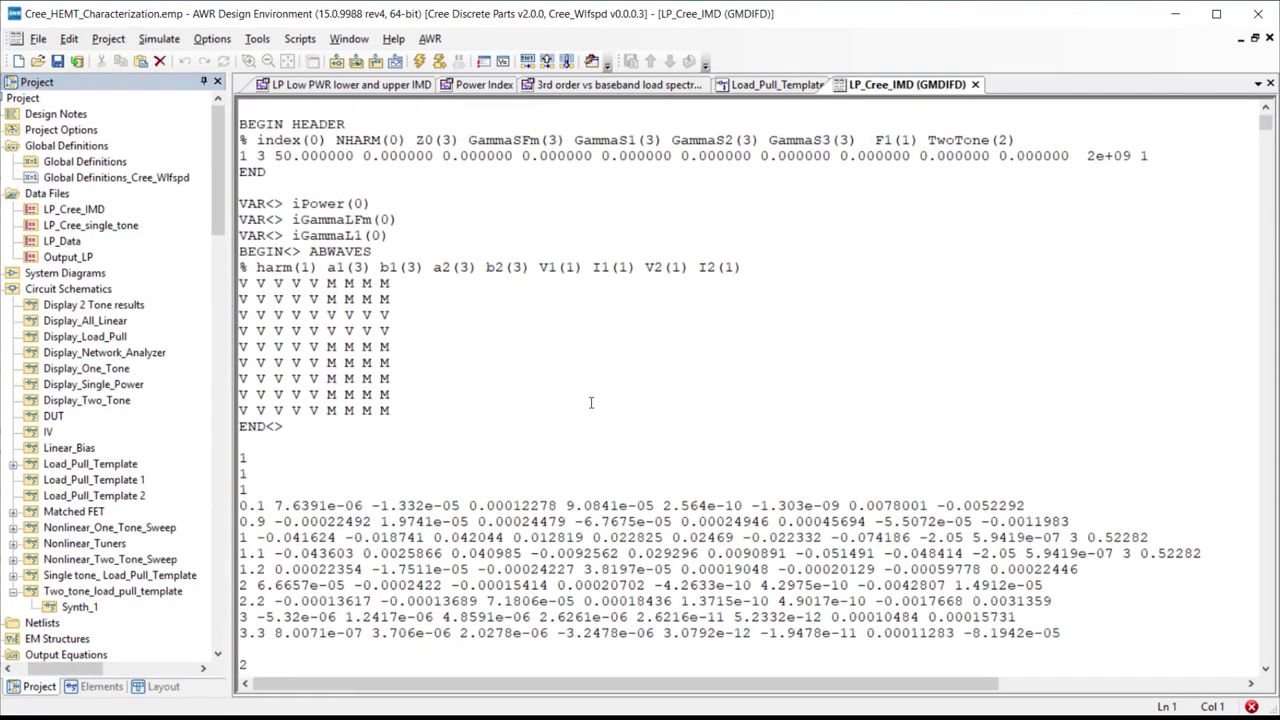
scroll(591, 402, "up", 10)
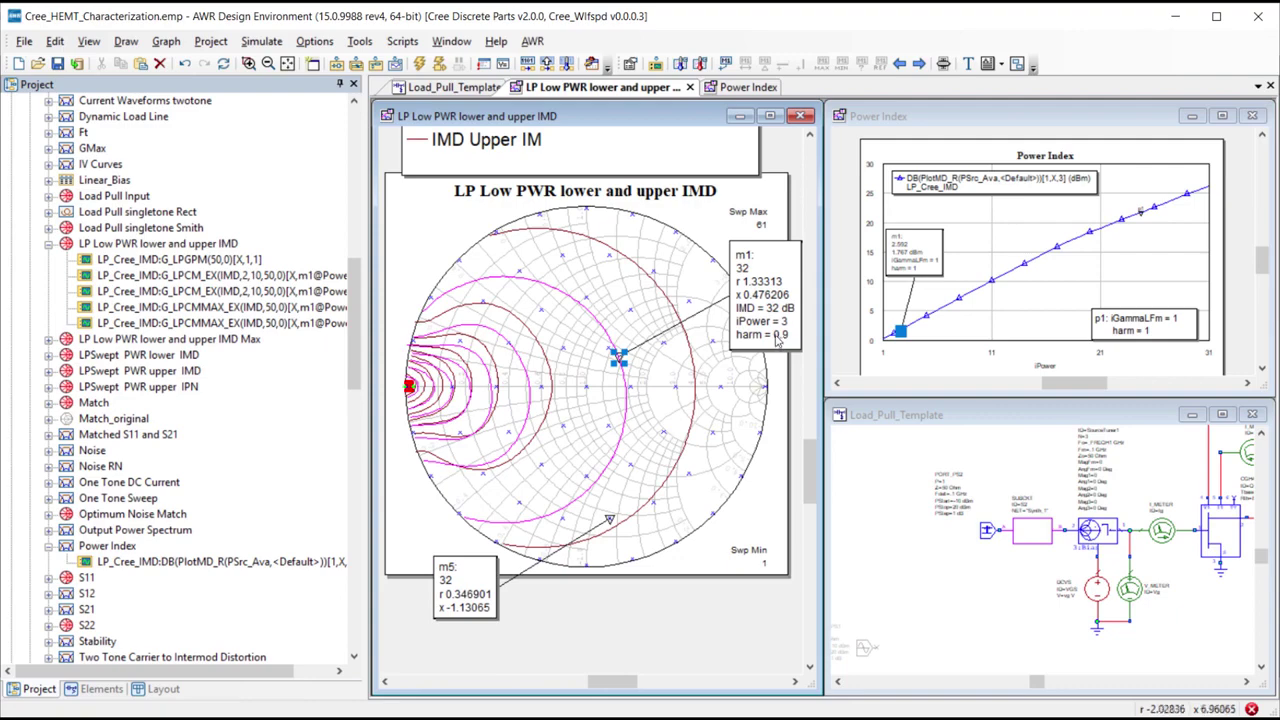
Step: Confirm the contour measurement uses IMD, harm 0.9 and iPower from marker m1 on Power Index
double_click(90, 275)
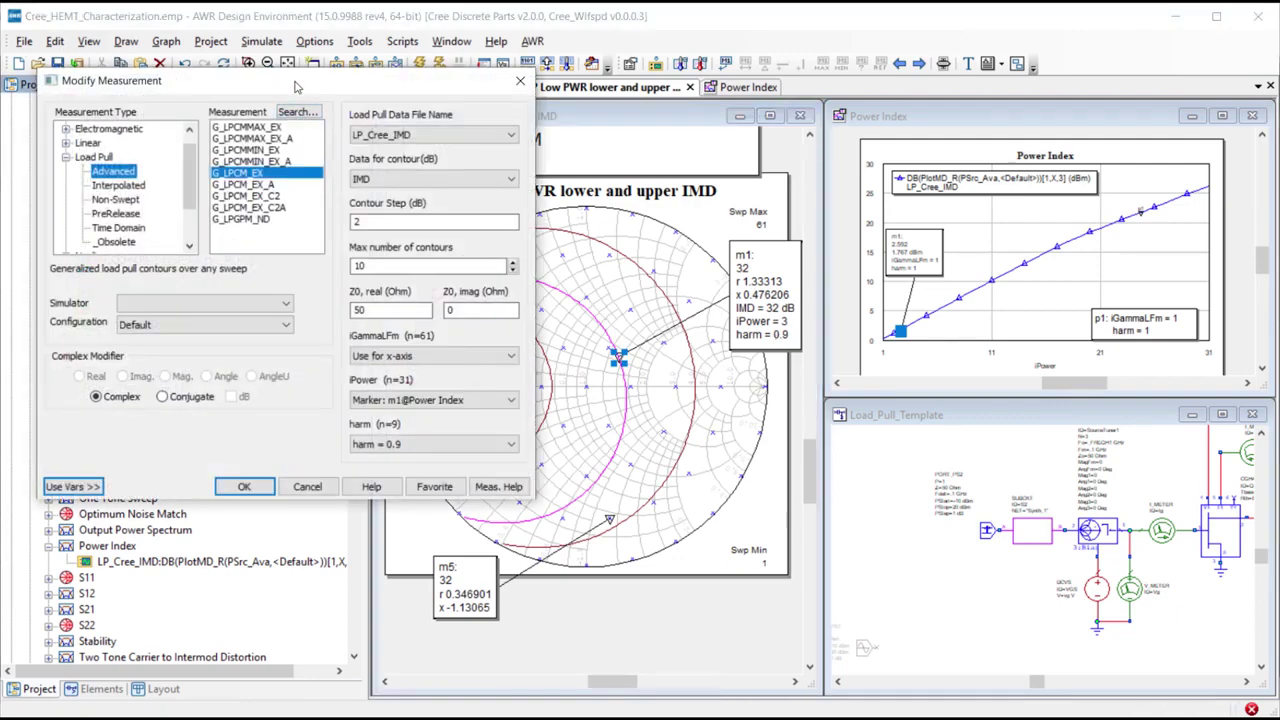
left_click_drag(297, 85, 408, 132)
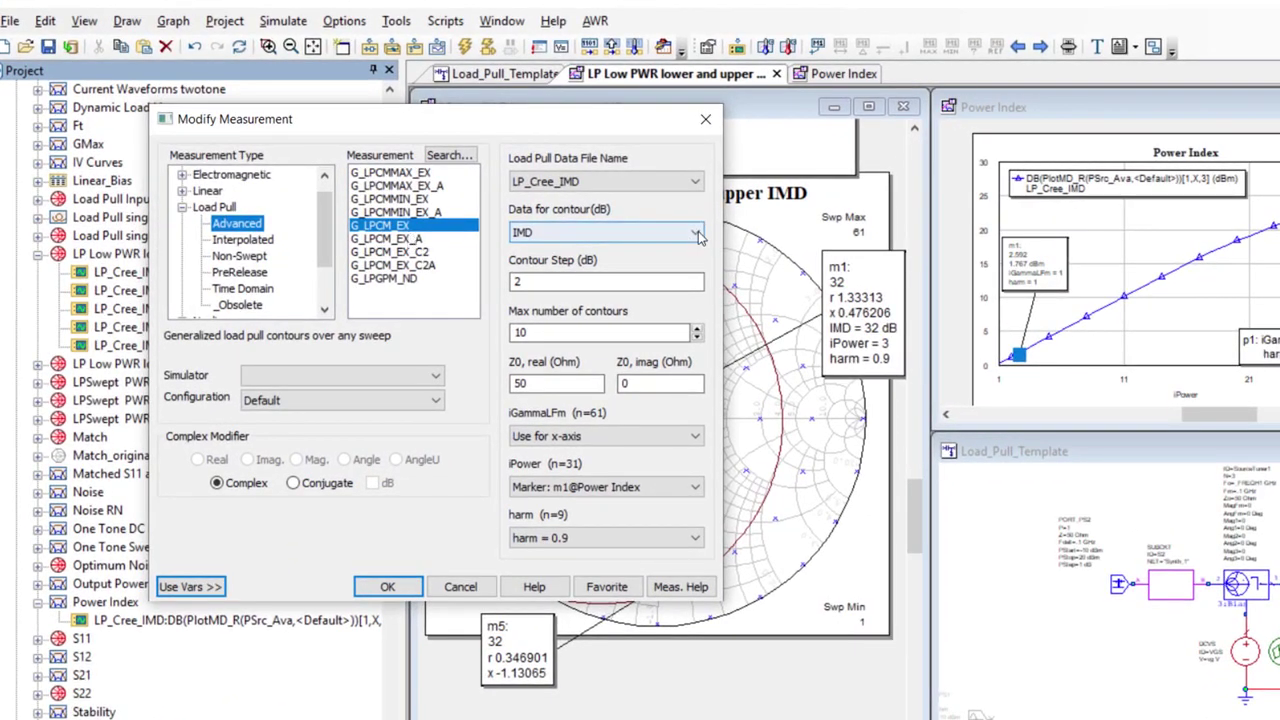
left_click(697, 233)
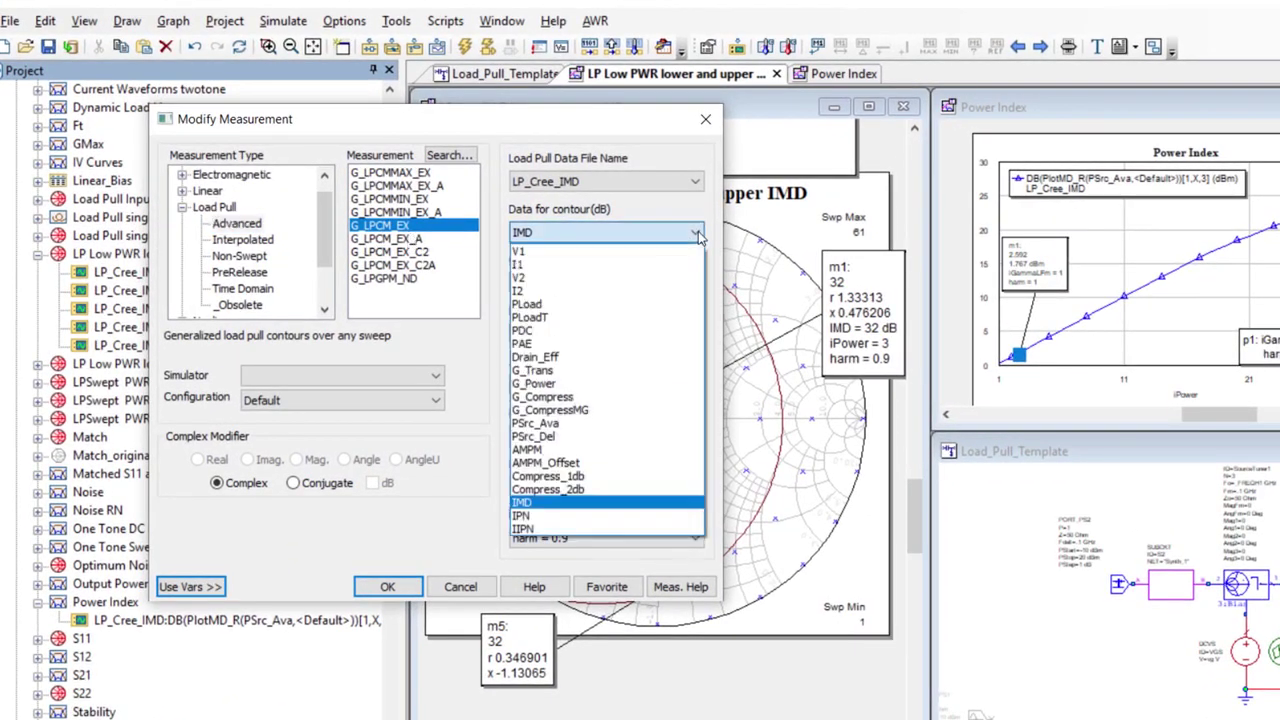
left_click(697, 233)
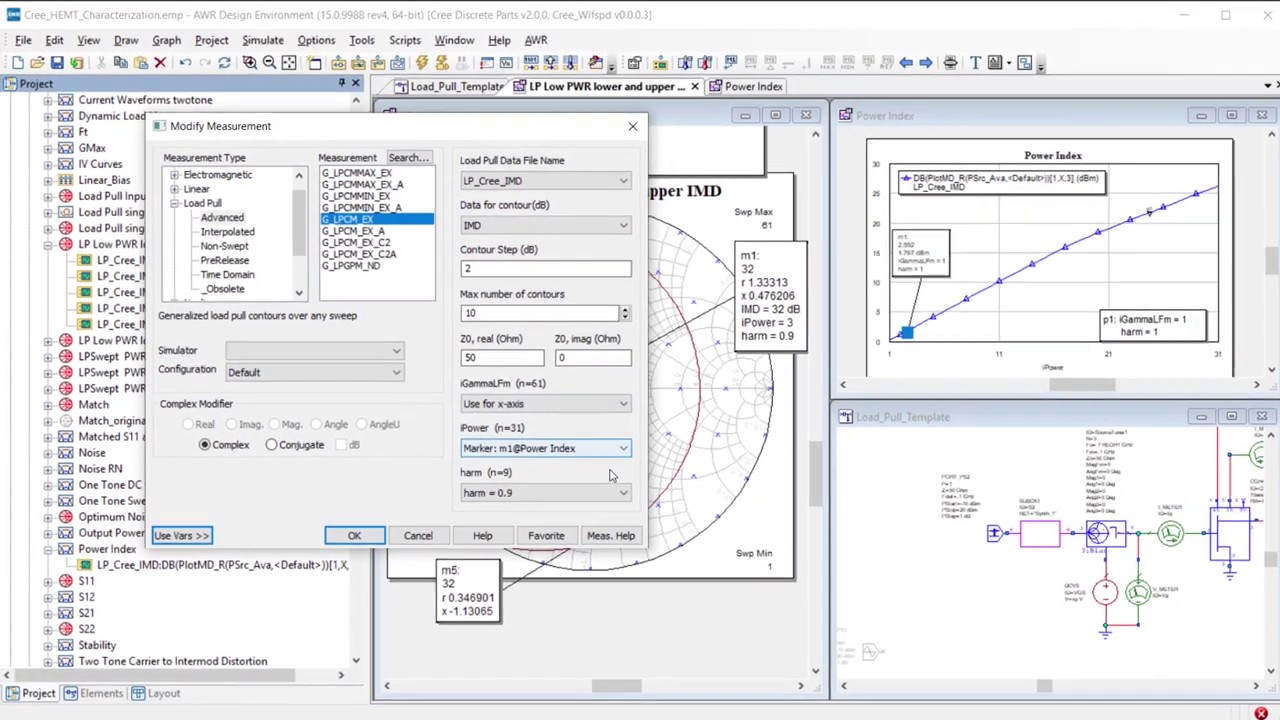
left_click(620, 491)
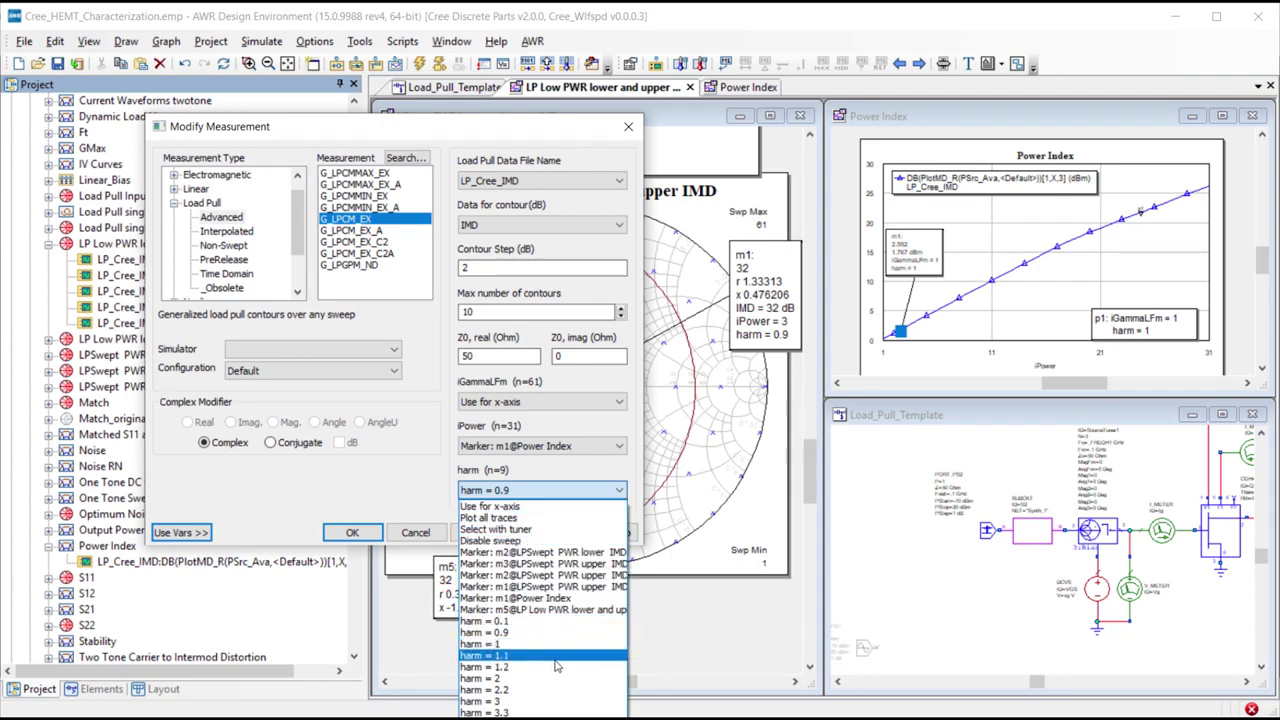
left_click(557, 634)
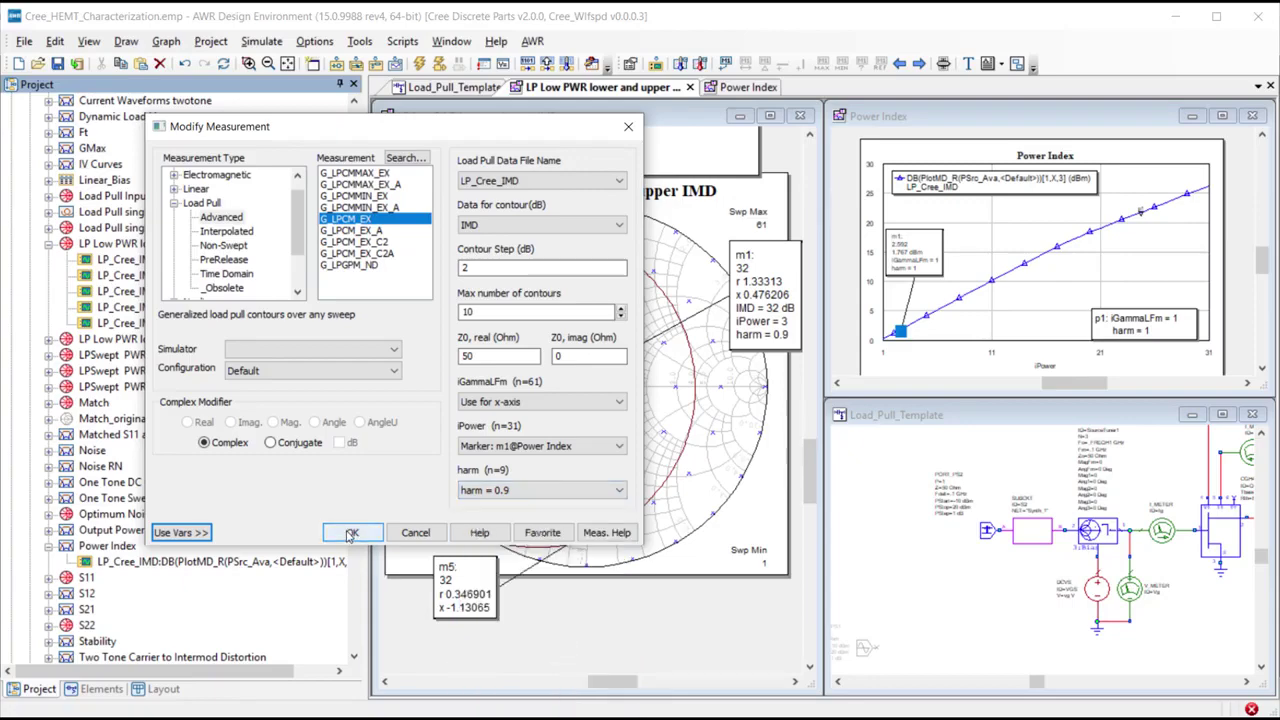
left_click(352, 532)
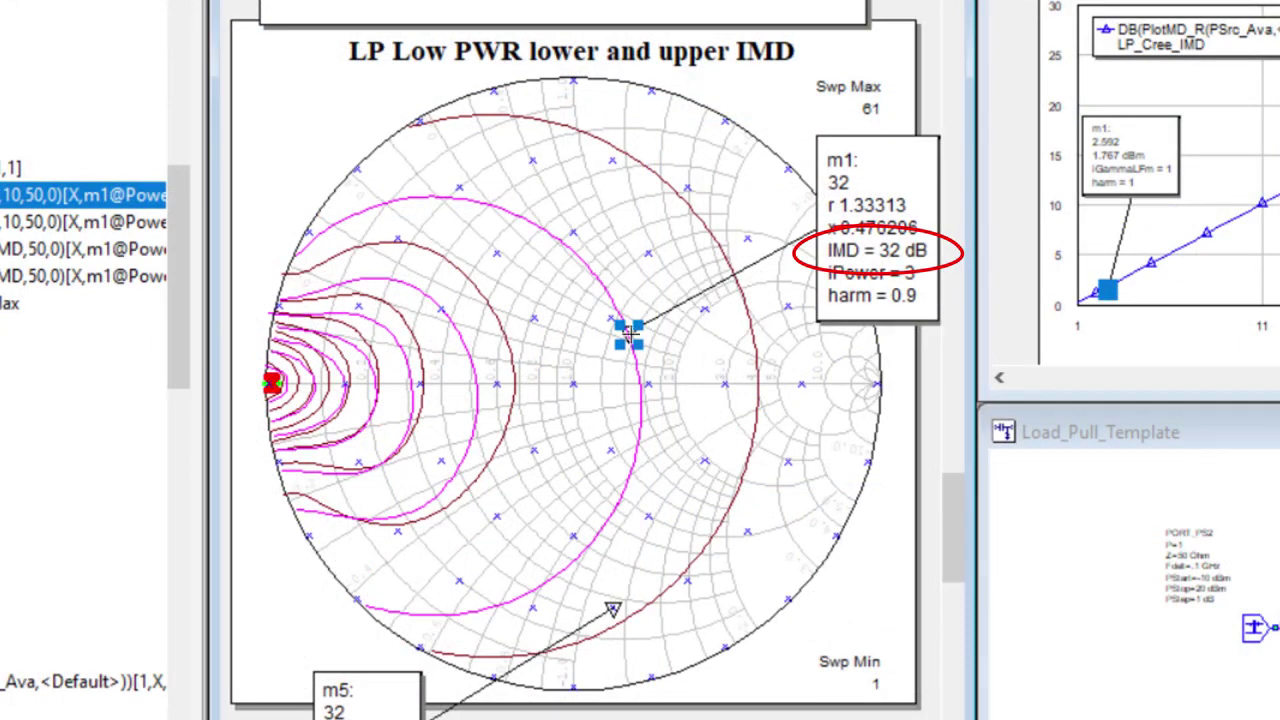
Step: Drag marker m1 to read IMD at another load point, then delete m1
mouse_move(628, 337)
left_mouse_down()
mouse_move(388, 362)
mouse_move(393, 371)
mouse_move(320, 390)
mouse_move(267, 392)
left_mouse_up()
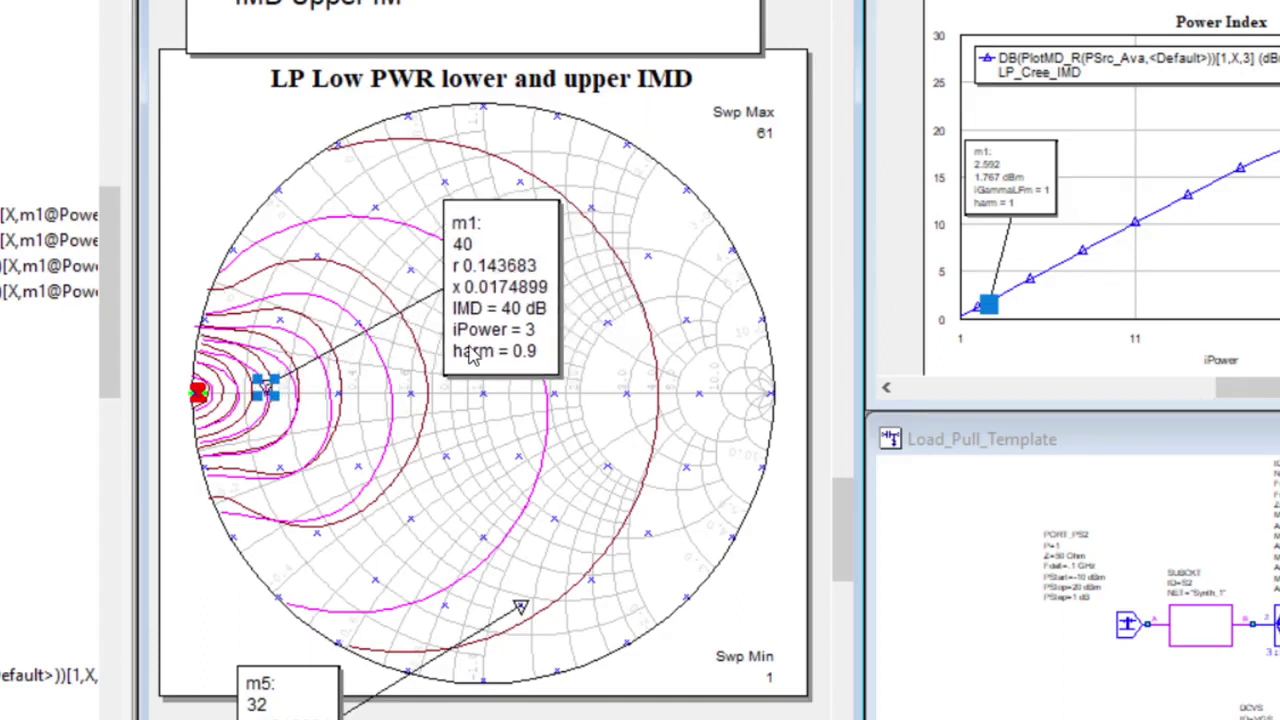
left_click(499, 333)
key("Delete")
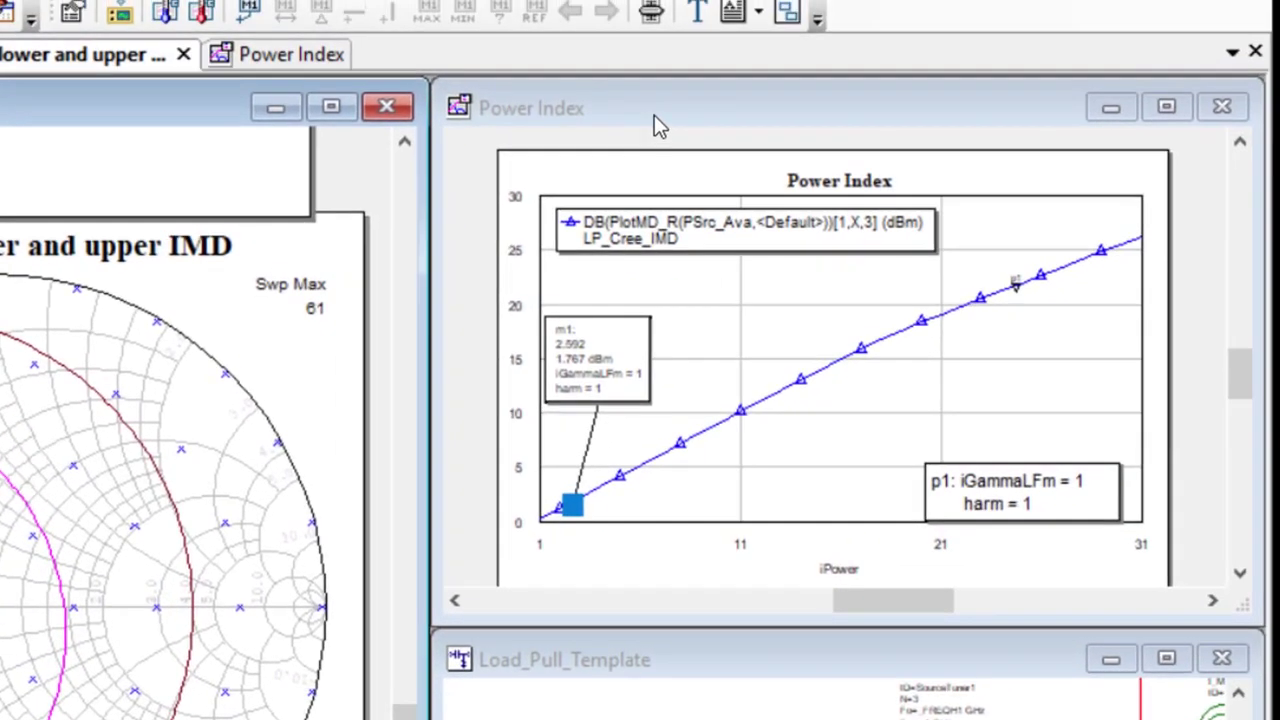
Step: Drag the Power Index marker up the trace to raise drive level and redraw IMD contours
left_click(651, 117)
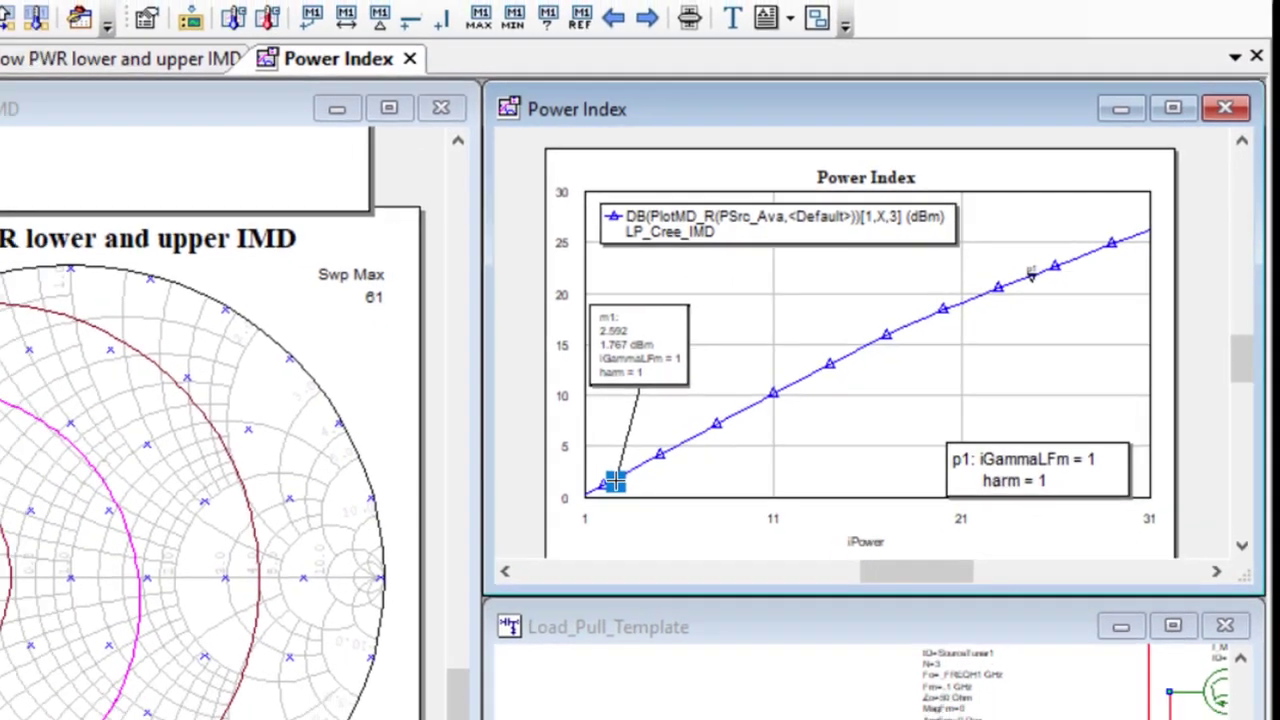
left_click_drag(811, 377, 929, 325)
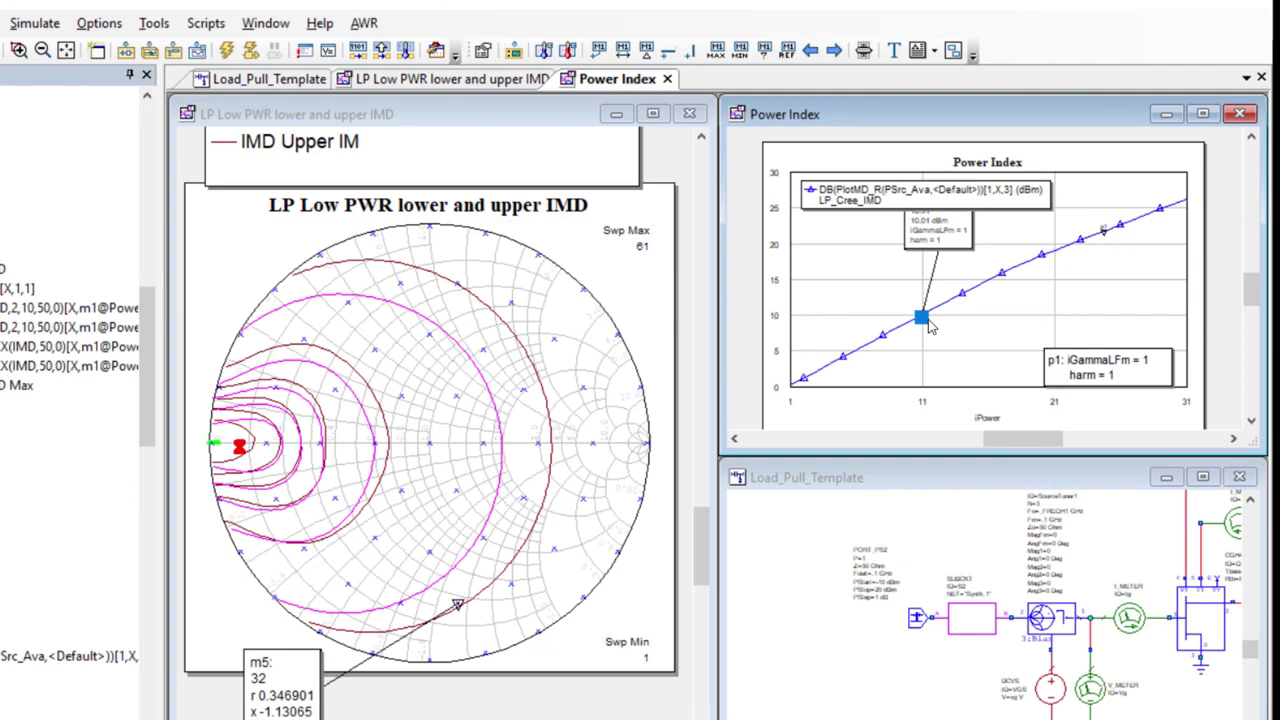
mouse_move(929, 325)
left_mouse_down()
mouse_move(1113, 276)
mouse_move(1090, 284)
left_mouse_up()
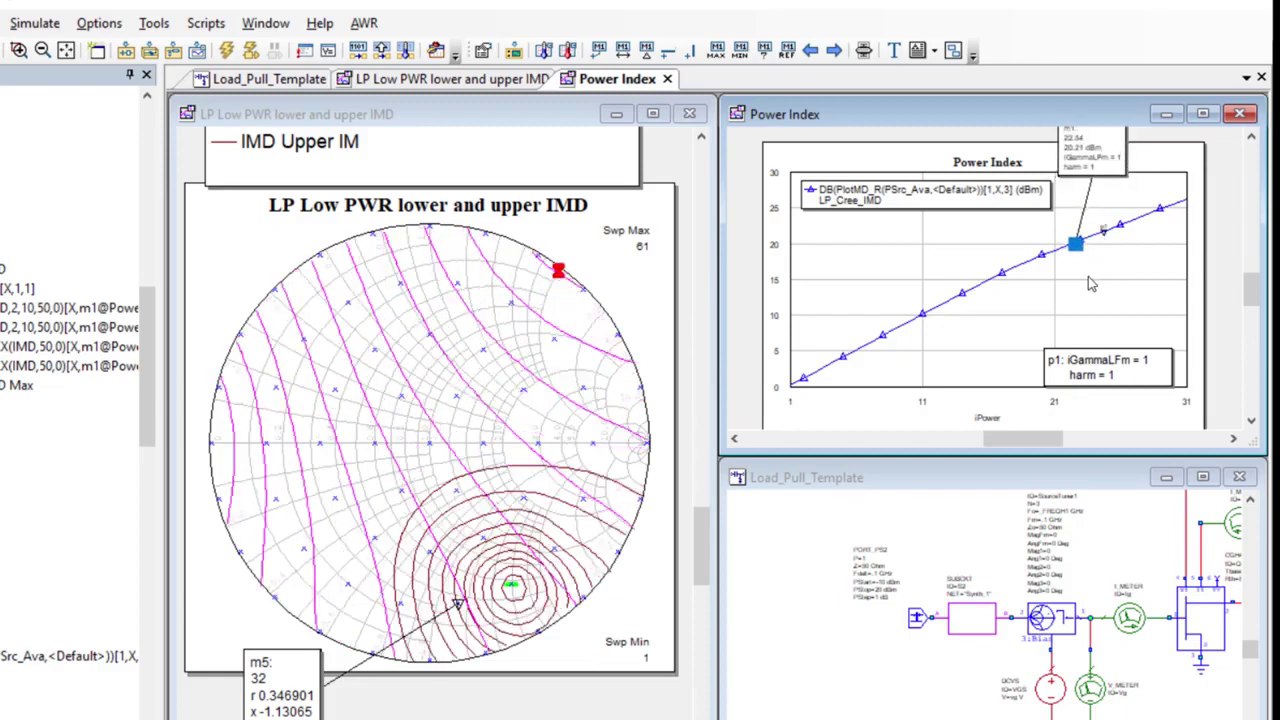
Step: Add a new marker on the IMD contour Smith chart
right_click(532, 340)
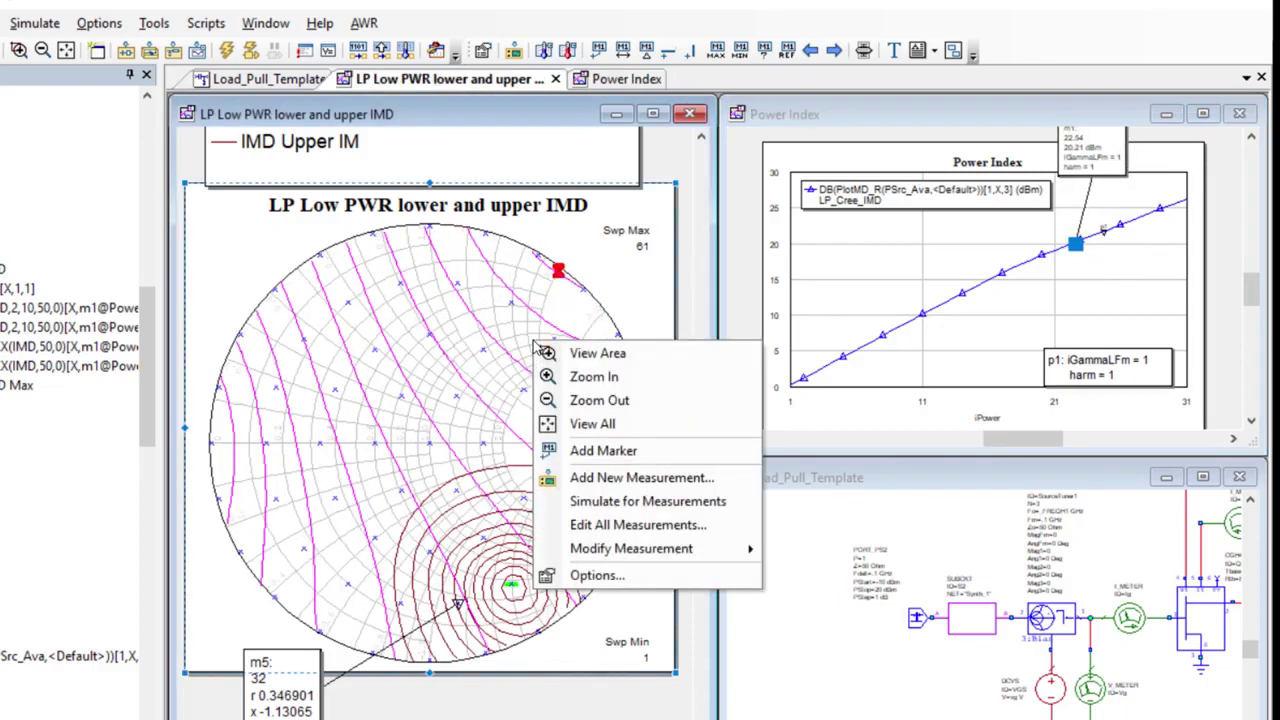
left_click(576, 458)
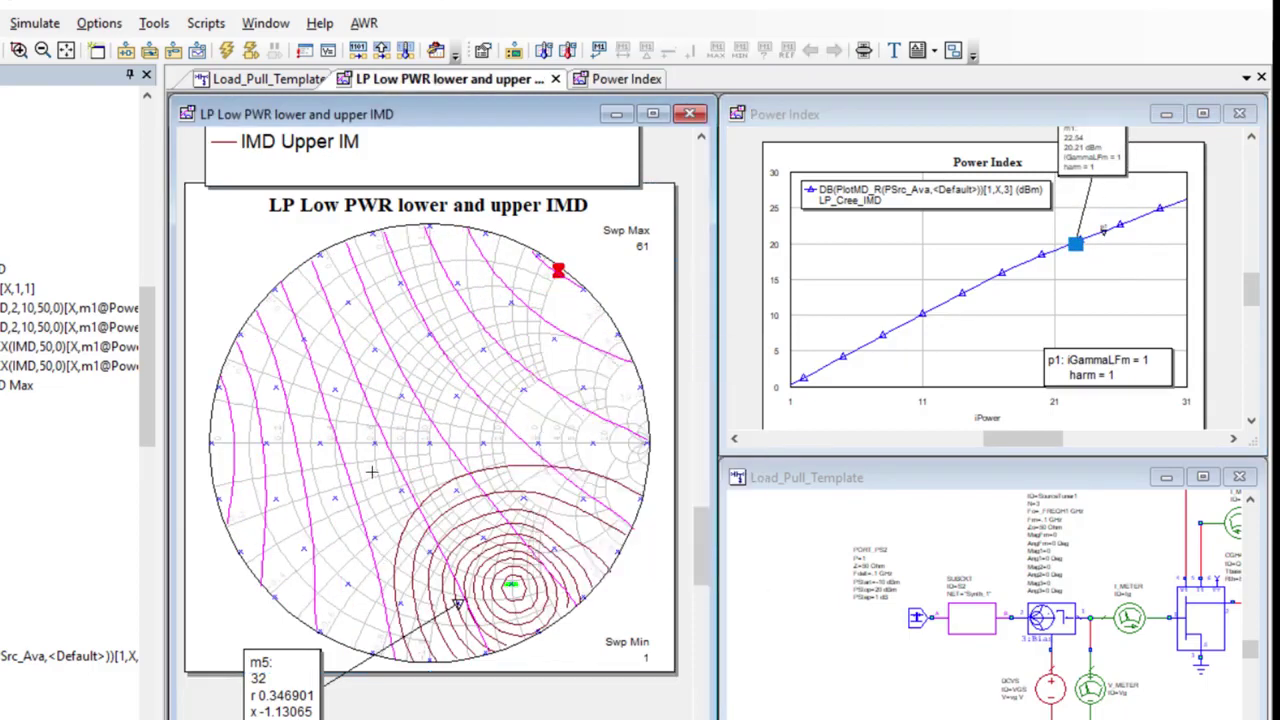
left_click(233, 459)
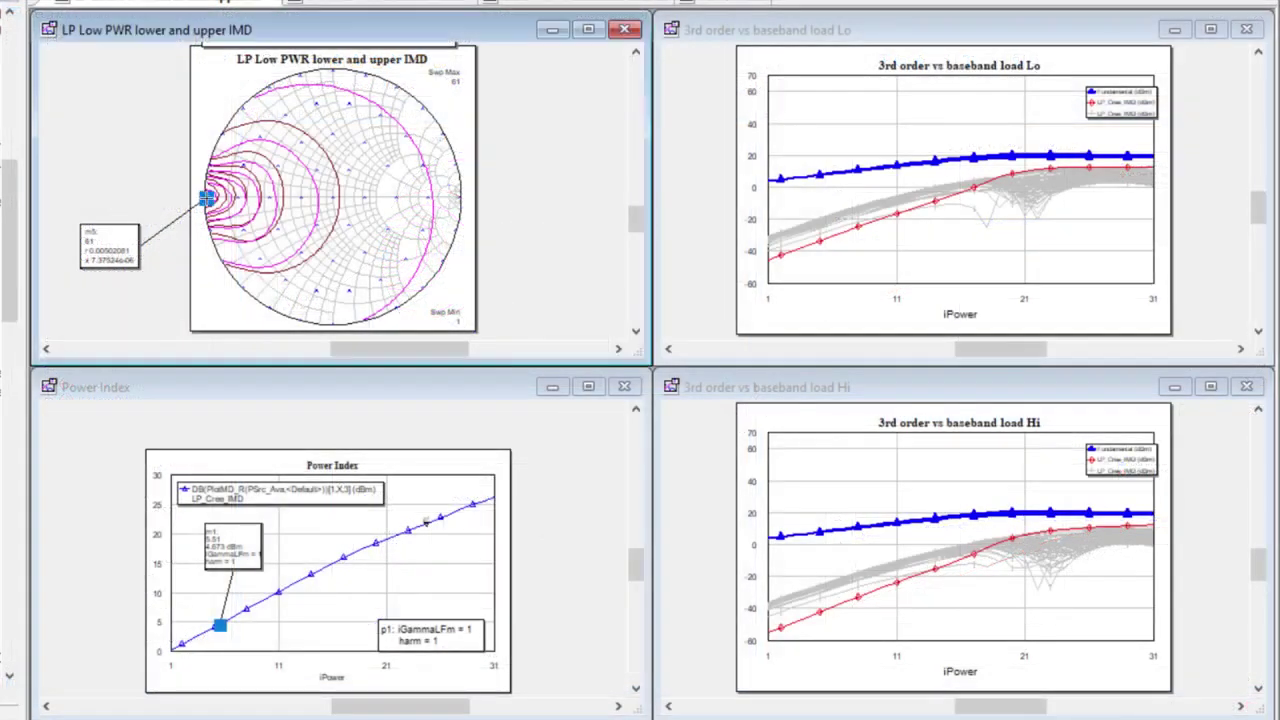
Step: Move m5 across several Smith-chart load points and raise the power marker to about 25.6 dBm (iPower 27.6)
mouse_move(206, 197)
left_mouse_down()
mouse_move(298, 240)
mouse_move(340, 230)
mouse_move(400, 255)
mouse_move(405, 170)
mouse_move(424, 139)
mouse_move(395, 125)
mouse_move(381, 179)
mouse_move(347, 198)
mouse_move(208, 200)
left_mouse_up()
mouse_move(219, 625)
left_mouse_down()
mouse_move(340, 592)
mouse_move(388, 562)
mouse_move(404, 571)
left_mouse_up()
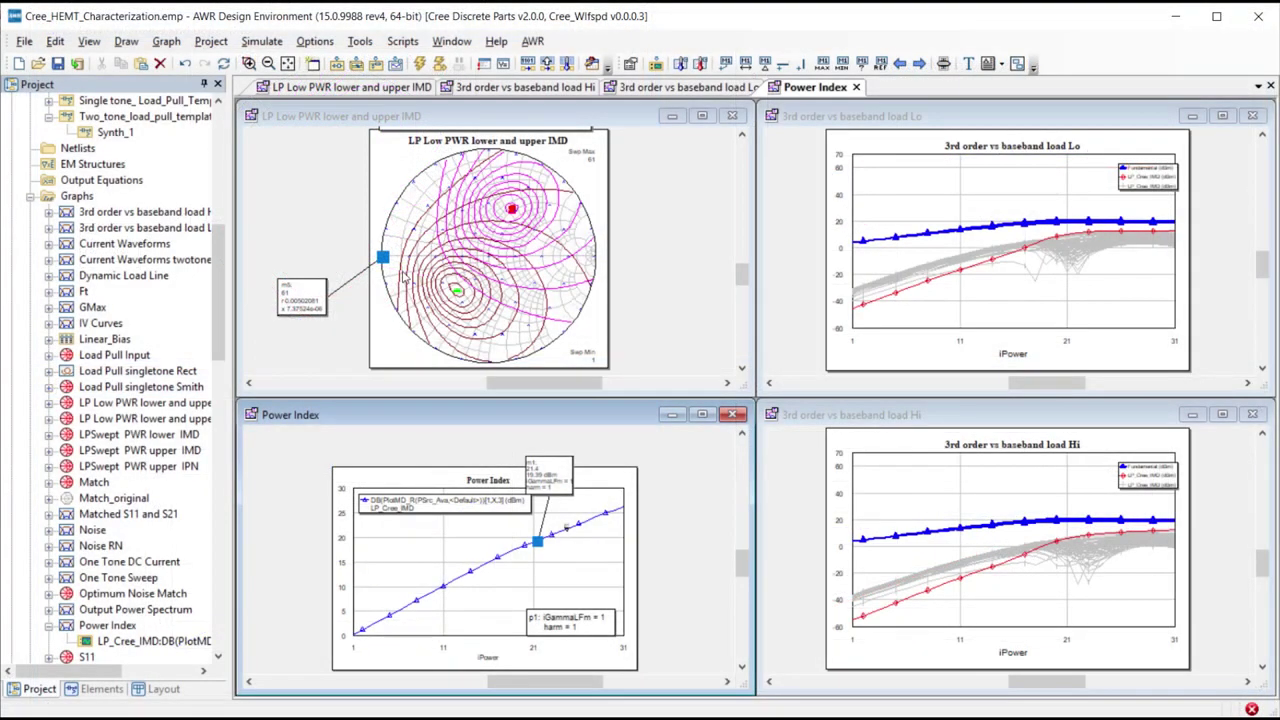
mouse_move(386, 263)
left_mouse_down()
mouse_move(462, 302)
mouse_move(443, 277)
mouse_move(512, 212)
mouse_move(461, 303)
left_mouse_up()
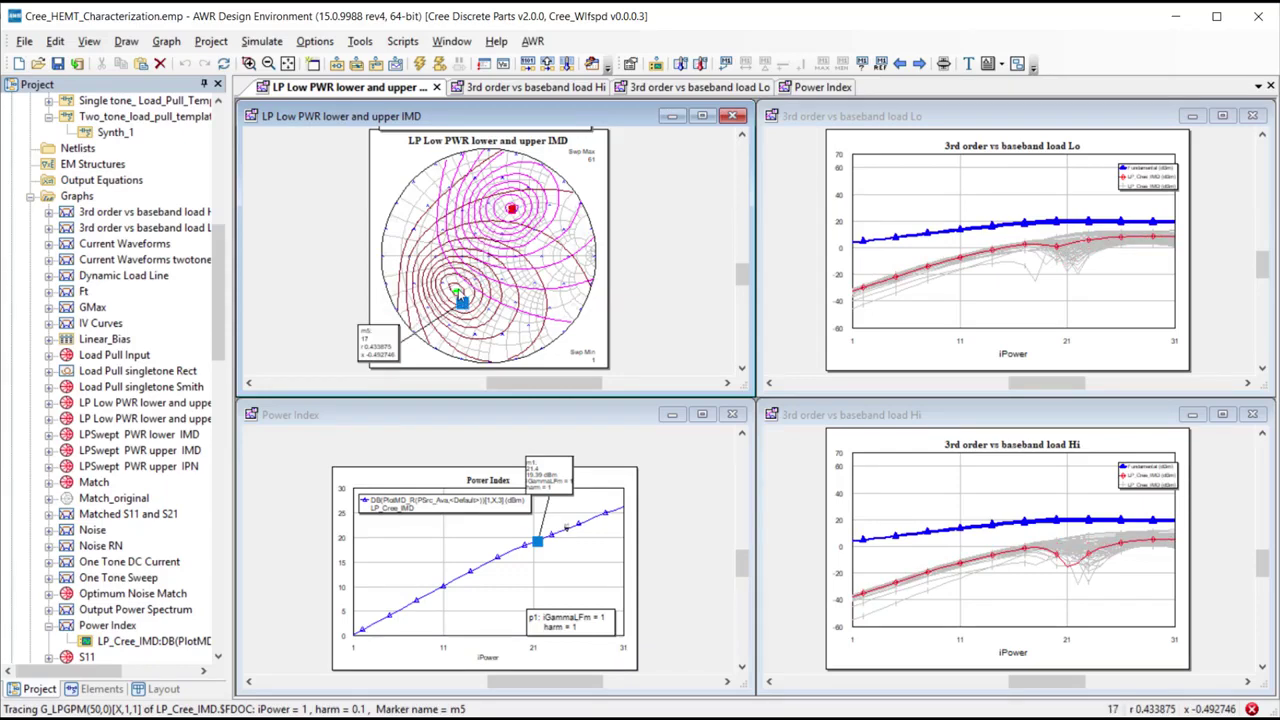
left_click_drag(461, 294, 478, 258)
left_click_drag(505, 233, 513, 210)
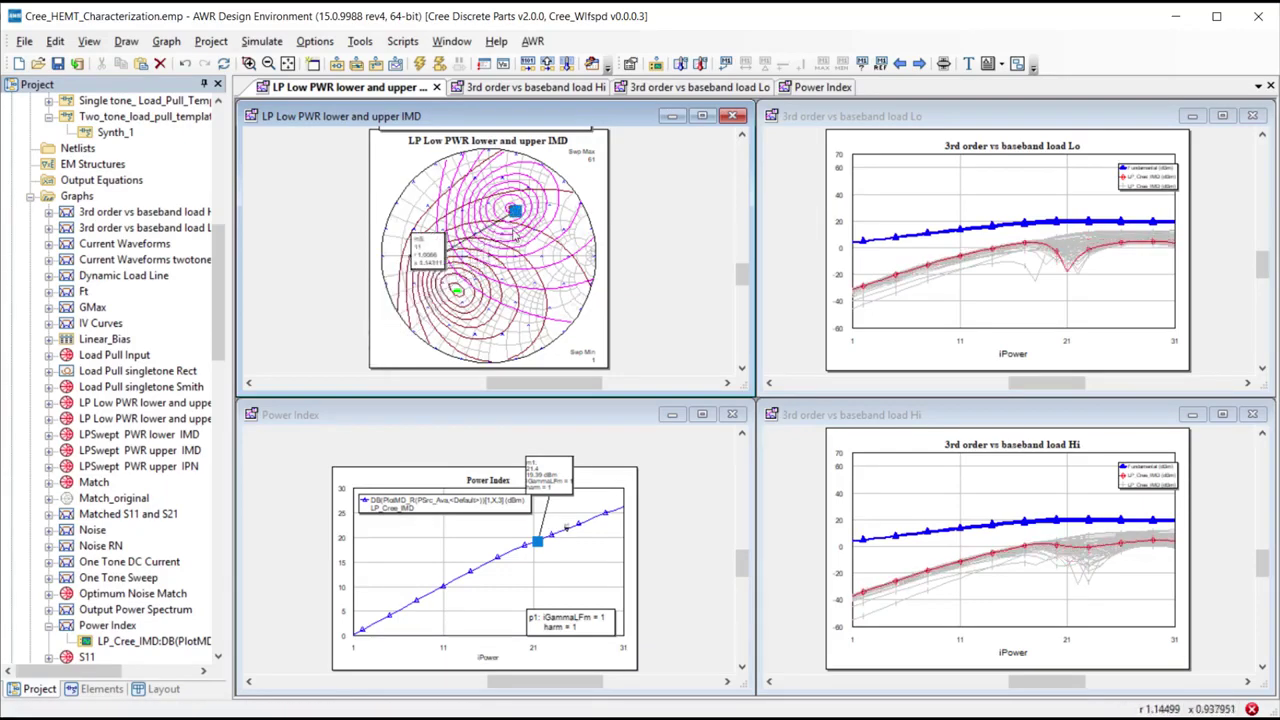
left_click_drag(537, 545, 569, 527)
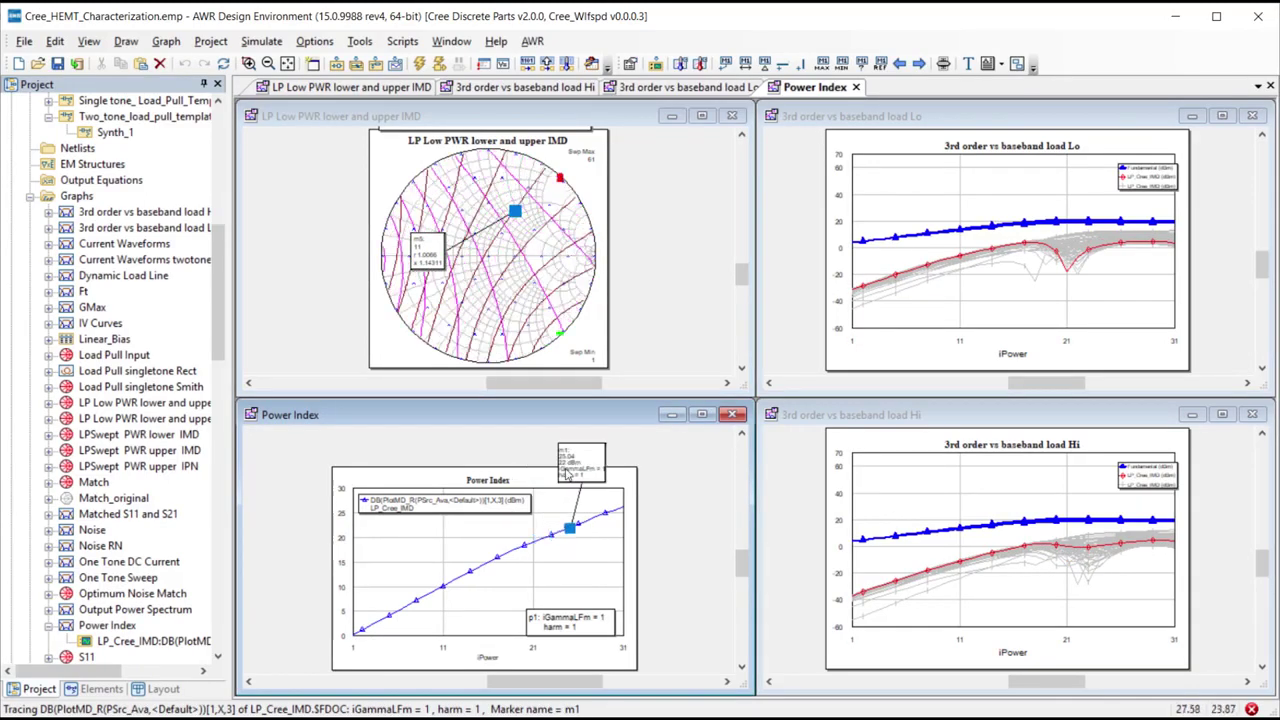
Step: Alternate m5 load positions with power-marker changes, leaving m5 at load point 50 near 22.6 dBm
left_click_drag(515, 212, 597, 261)
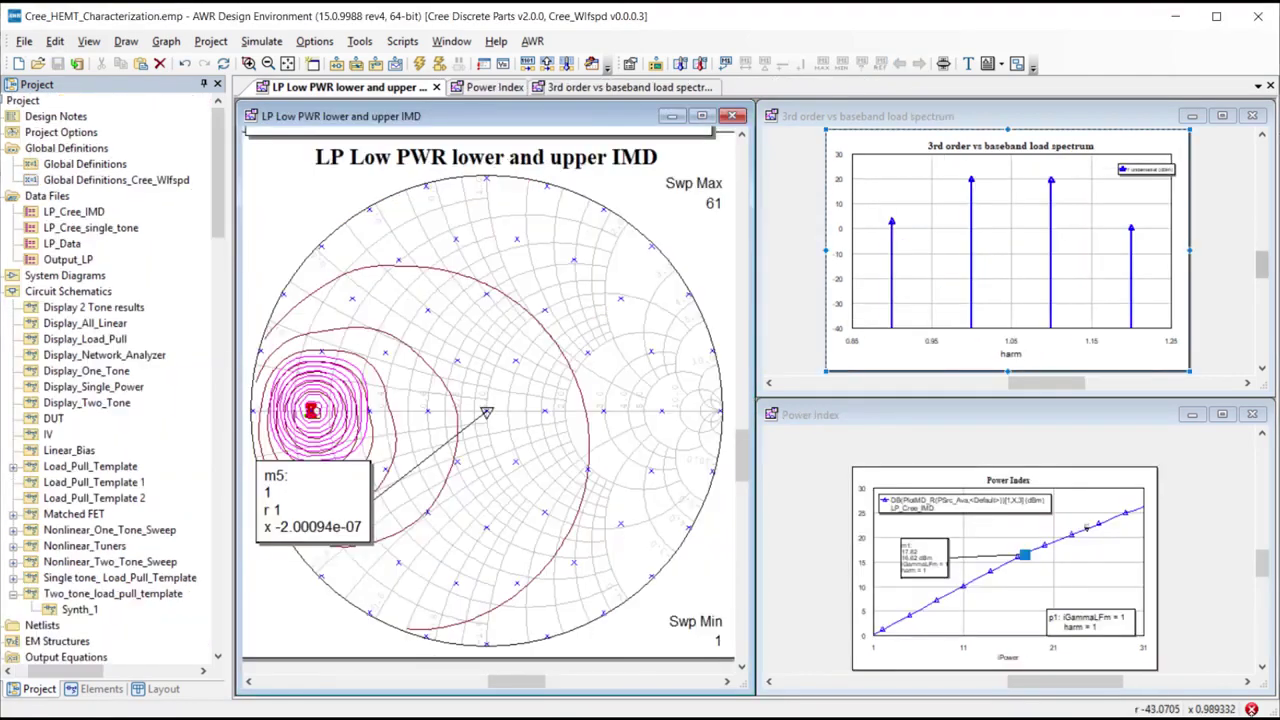
left_click_drag(1023, 555, 926, 641)
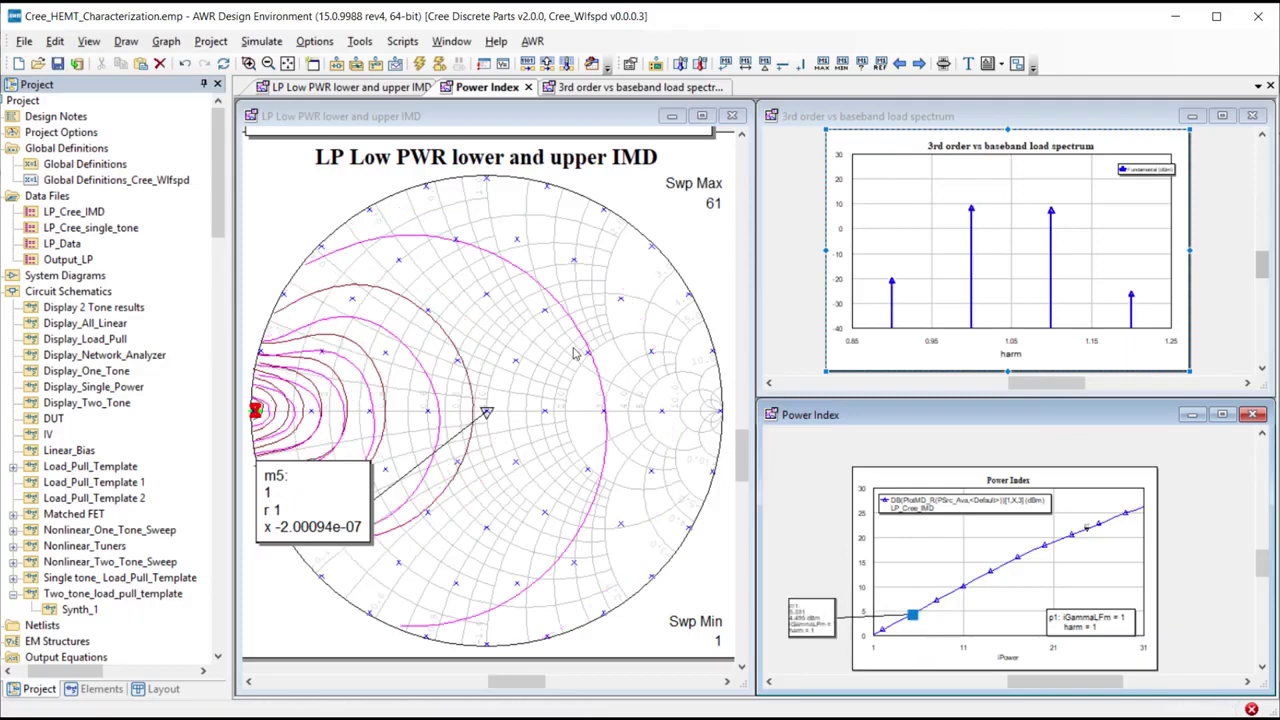
mouse_move(486, 412)
left_mouse_down()
mouse_move(255, 413)
mouse_move(311, 411)
left_mouse_up()
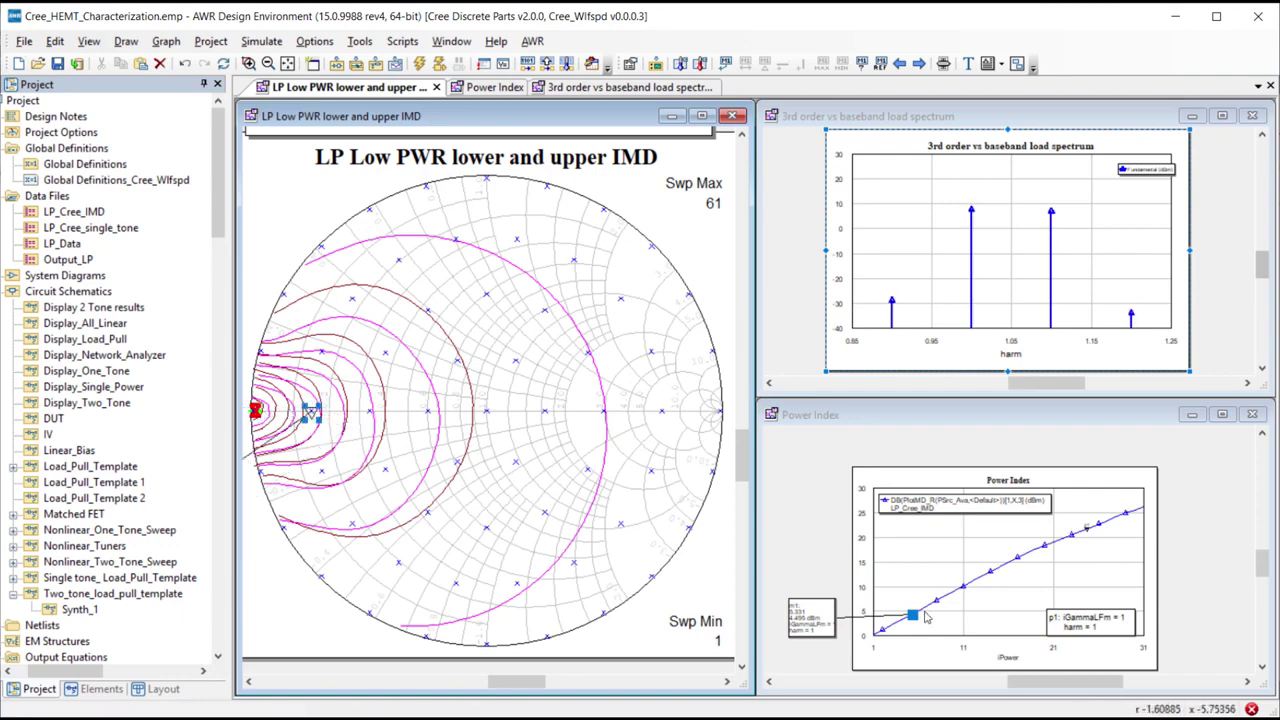
mouse_move(912, 614)
left_mouse_down()
mouse_move(1068, 537)
mouse_move(1052, 541)
left_mouse_up()
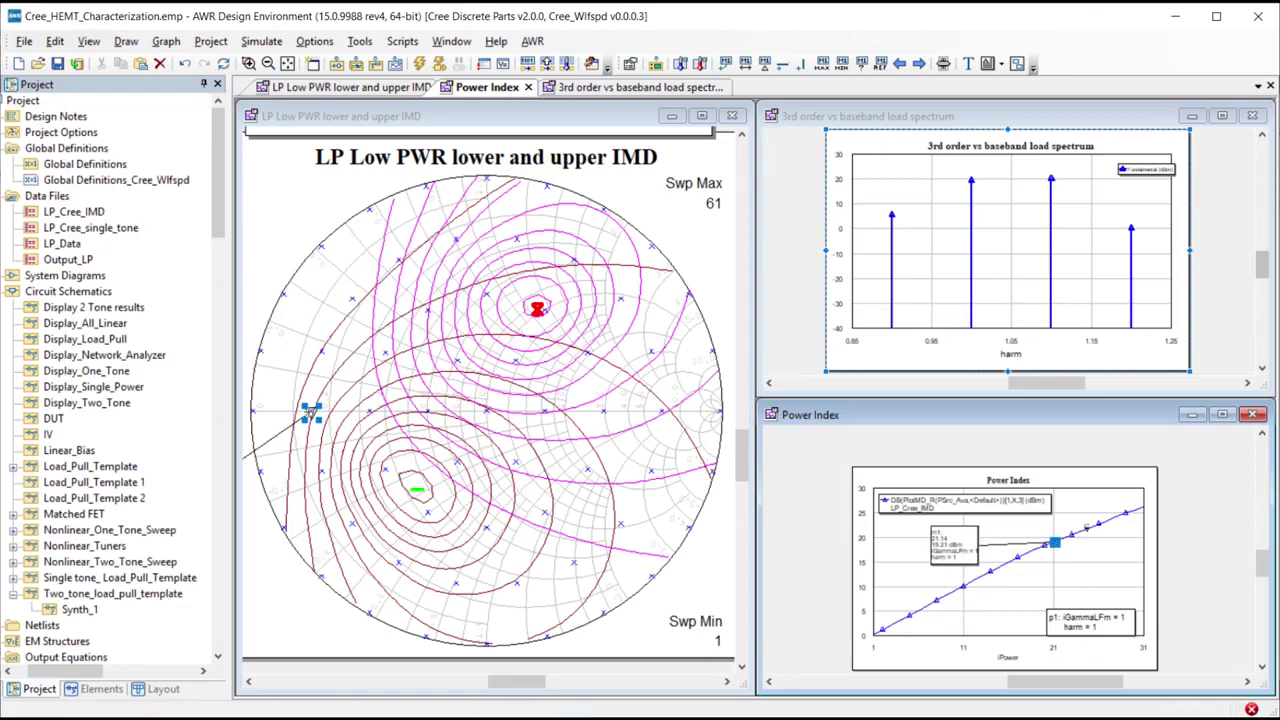
mouse_move(311, 412)
left_mouse_down()
mouse_move(457, 363)
mouse_move(486, 294)
mouse_move(545, 315)
mouse_move(415, 503)
mouse_move(517, 362)
mouse_move(531, 304)
mouse_move(540, 311)
left_mouse_up()
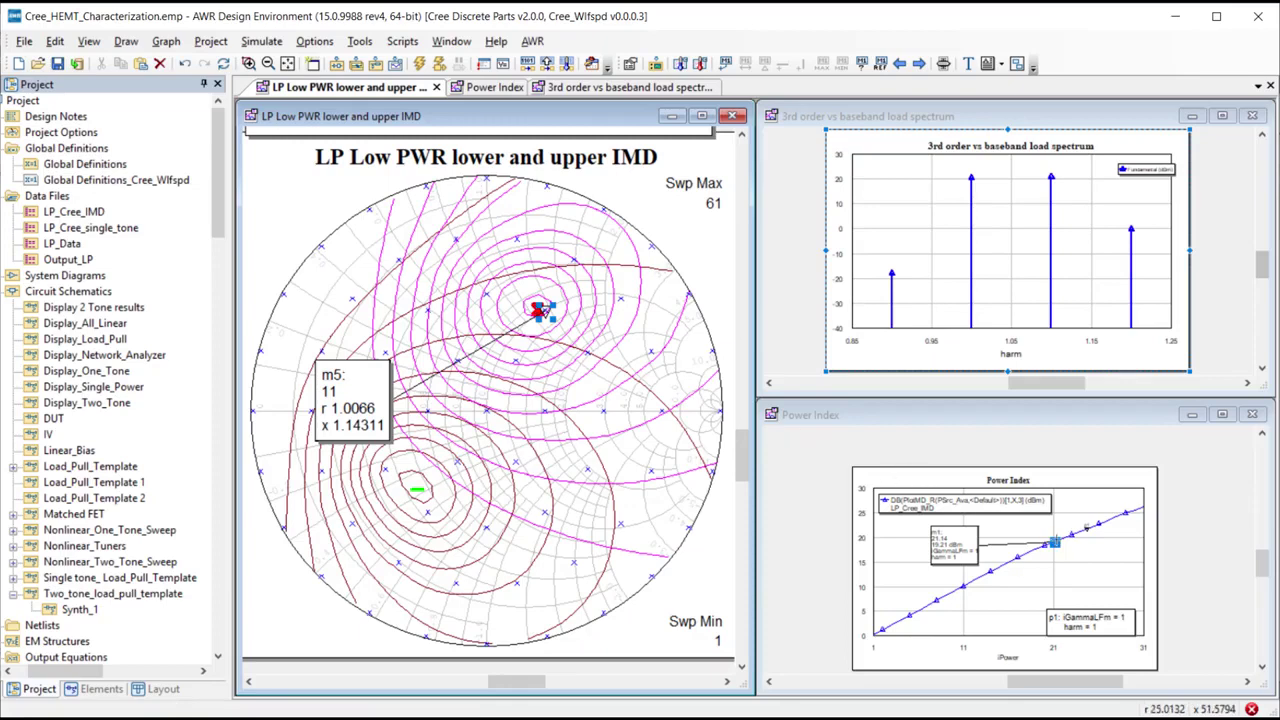
left_click_drag(1055, 543, 1086, 535)
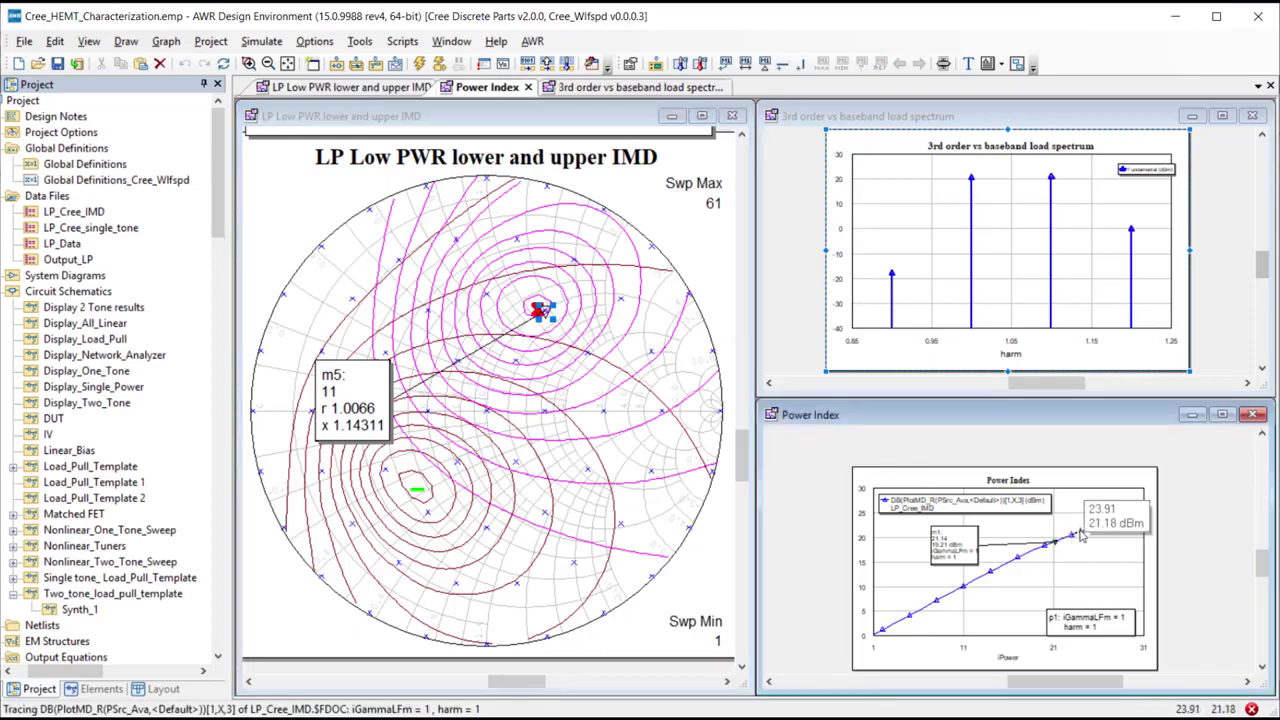
mouse_move(1086, 535)
left_mouse_down()
mouse_move(1099, 531)
mouse_move(1087, 528)
left_mouse_up()
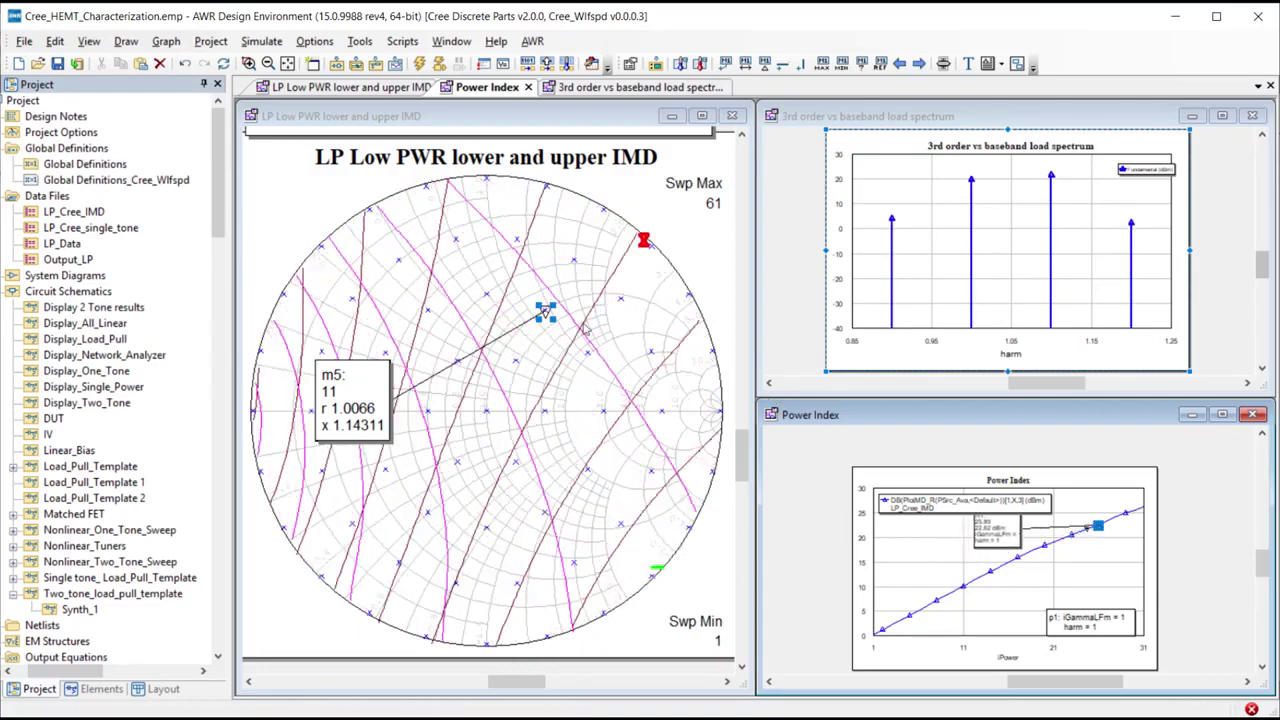
mouse_move(546, 312)
left_mouse_down()
mouse_move(672, 357)
mouse_move(684, 392)
mouse_move(712, 405)
mouse_move(651, 259)
mouse_move(711, 349)
left_mouse_up()
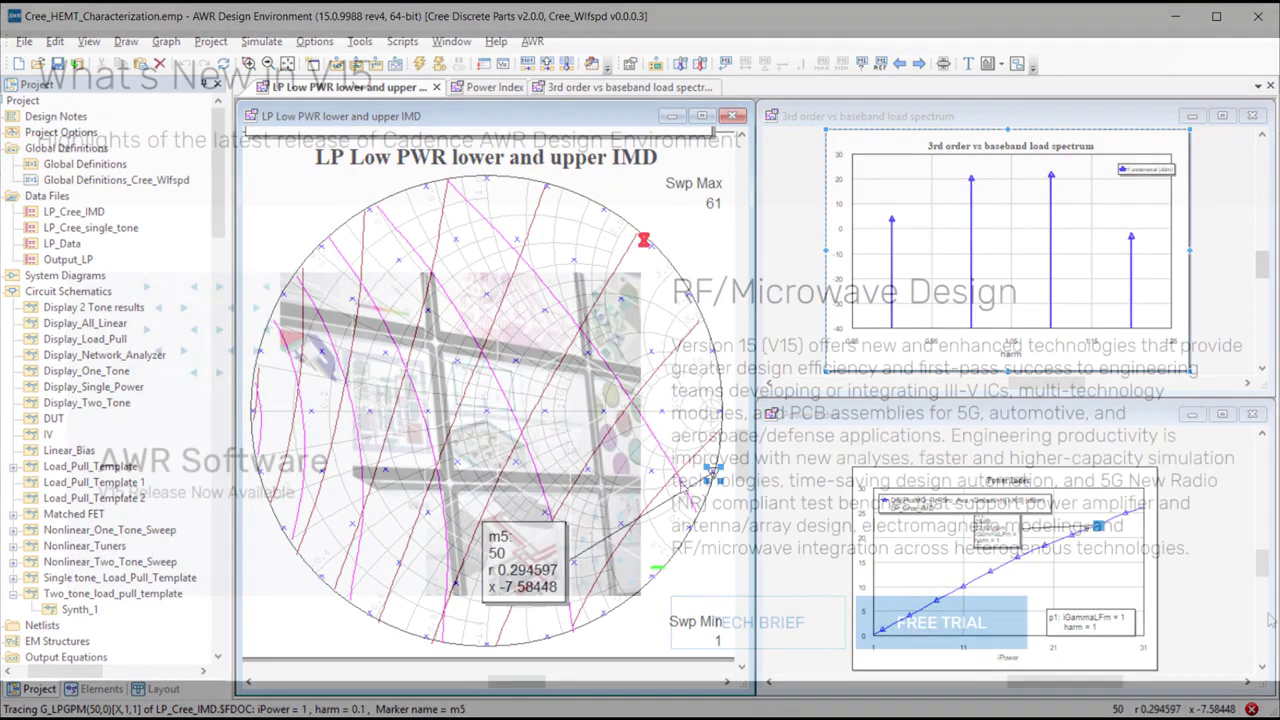